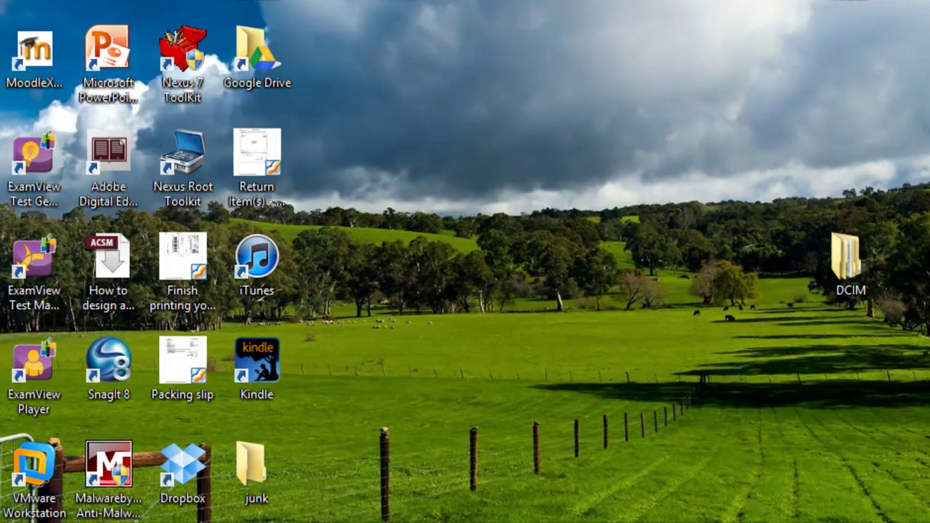
Step: Open the Start menu's All Programs list and expand the Microsoft Office folder
key(super)
click(26, 473)
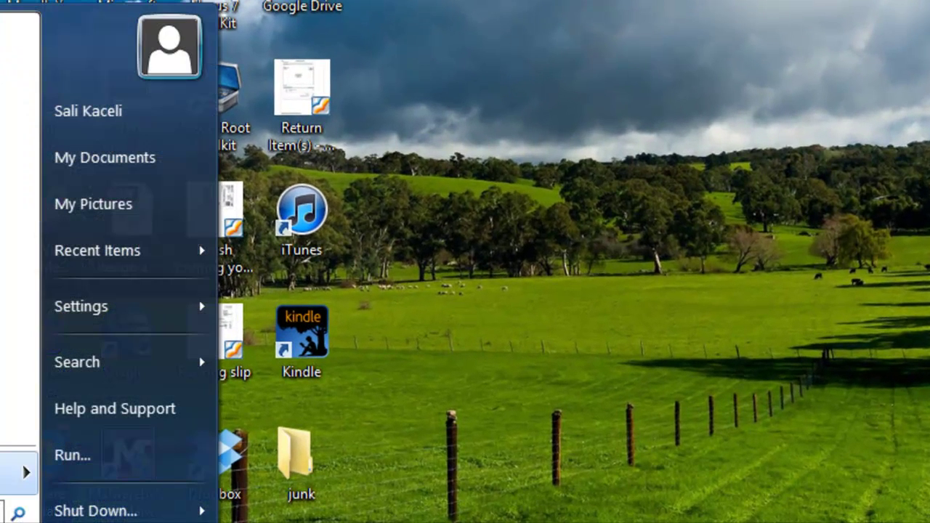
click(158, 209)
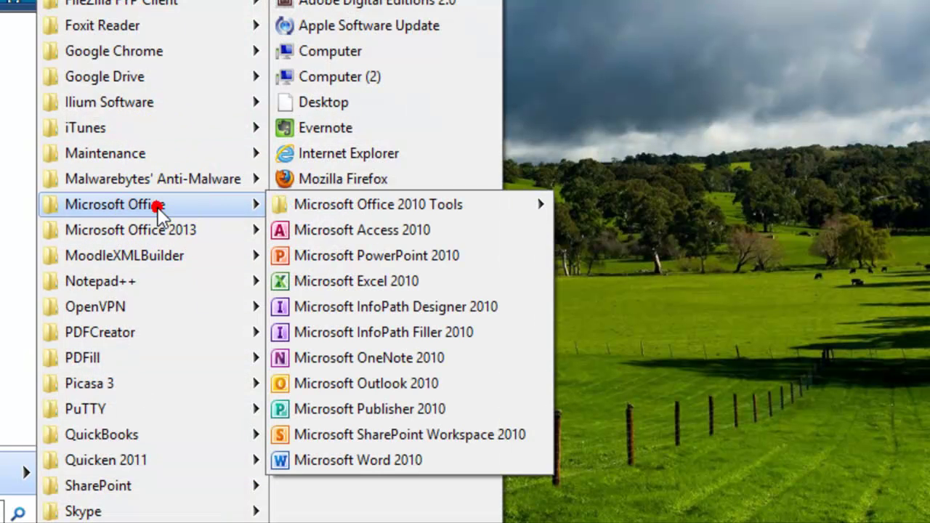
Step: Launch Word 2010 with a blank Document1 and show the File view's recent documents and places
click(394, 459)
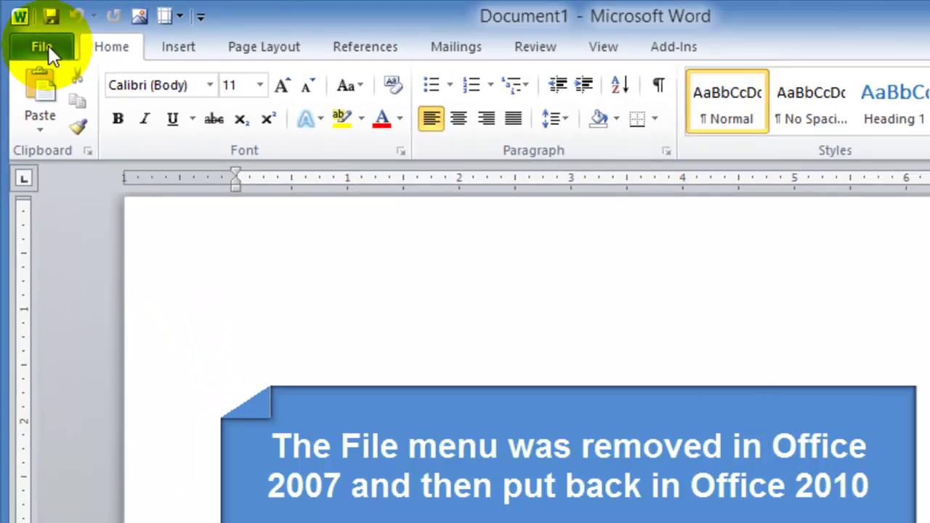
click(48, 45)
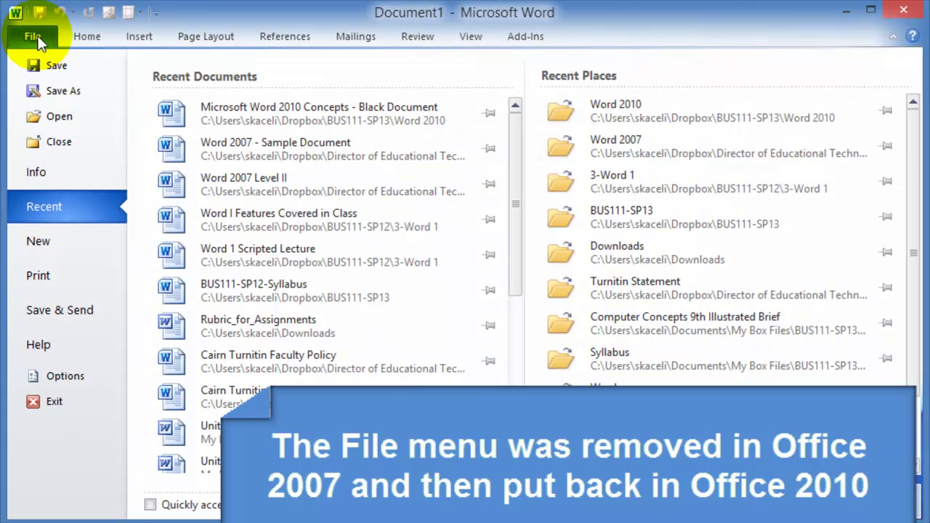
click(38, 41)
click(35, 37)
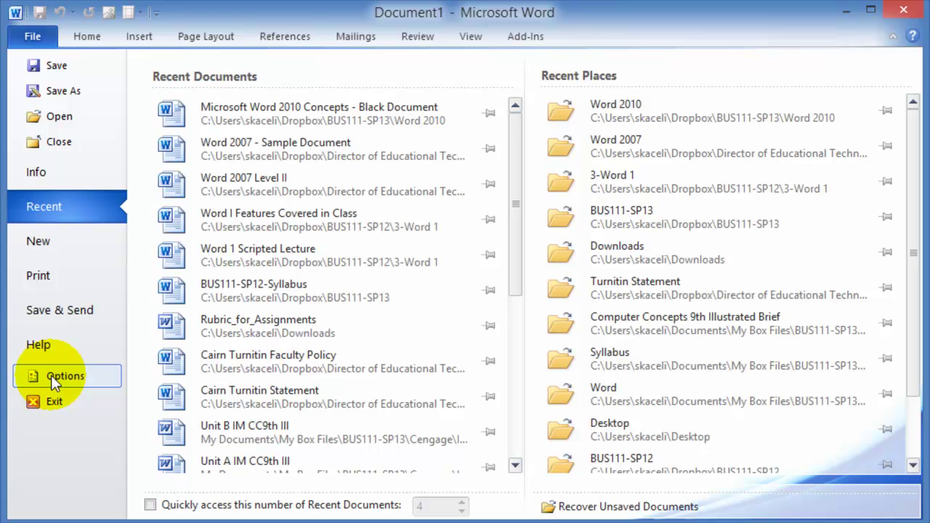
Step: Browse the Word Options pages: Display, Proofing, Save, Language, Advanced and Customize Ribbon
click(52, 376)
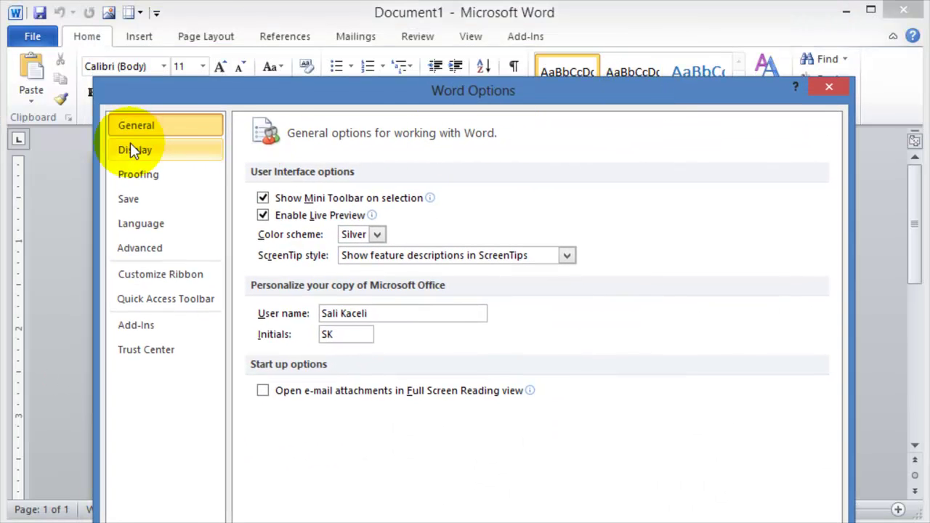
click(133, 150)
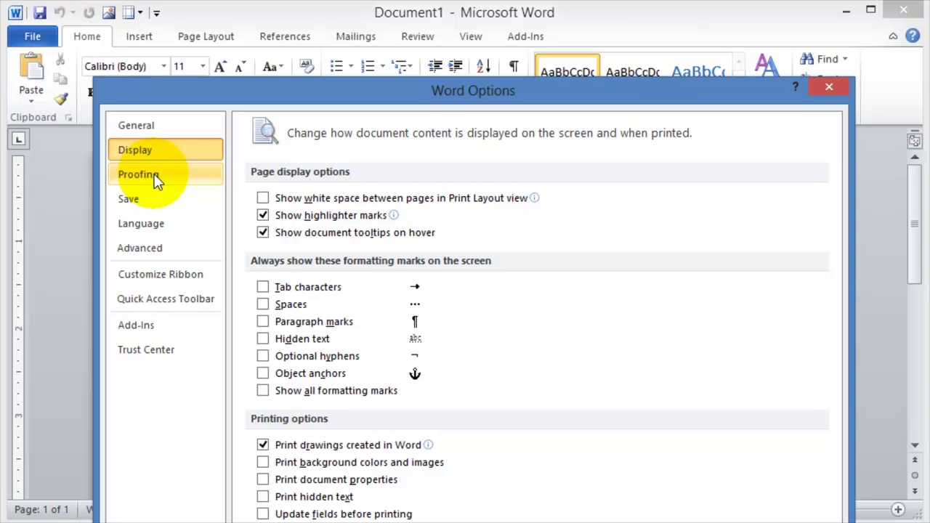
click(155, 177)
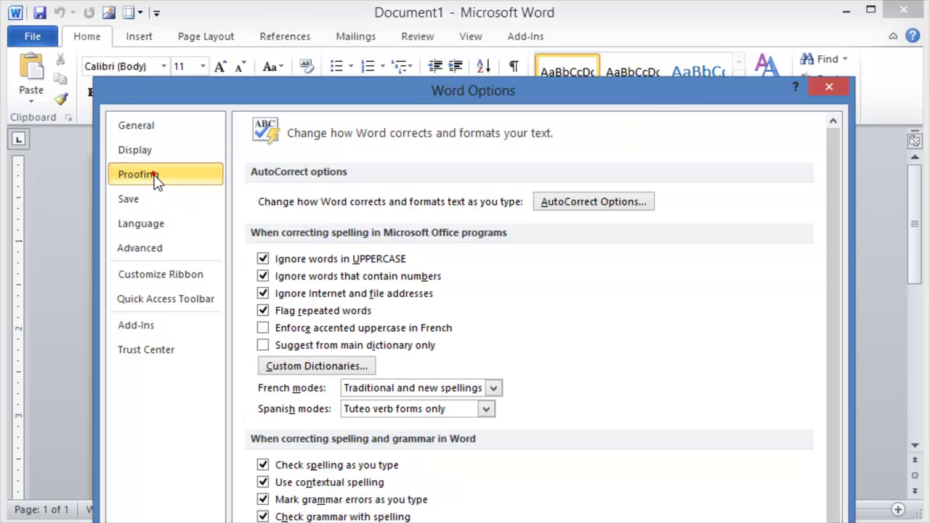
click(145, 200)
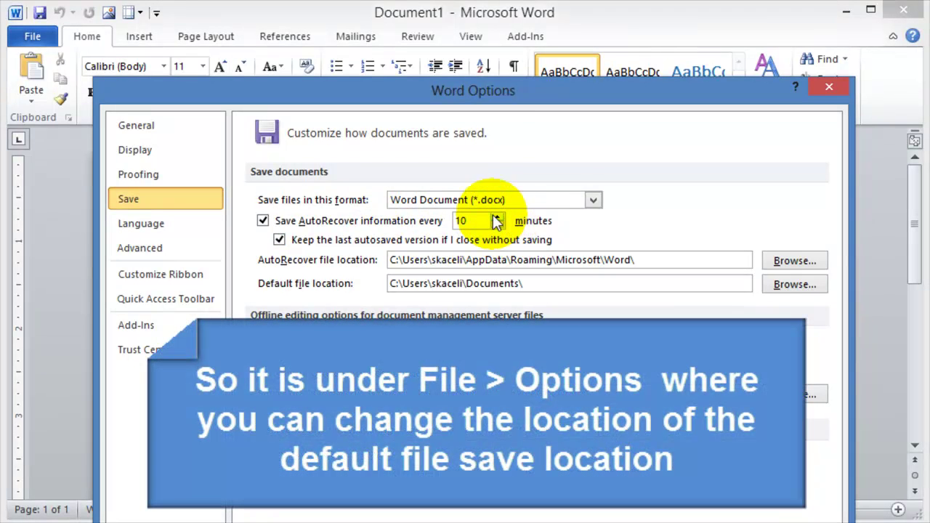
click(136, 227)
click(139, 250)
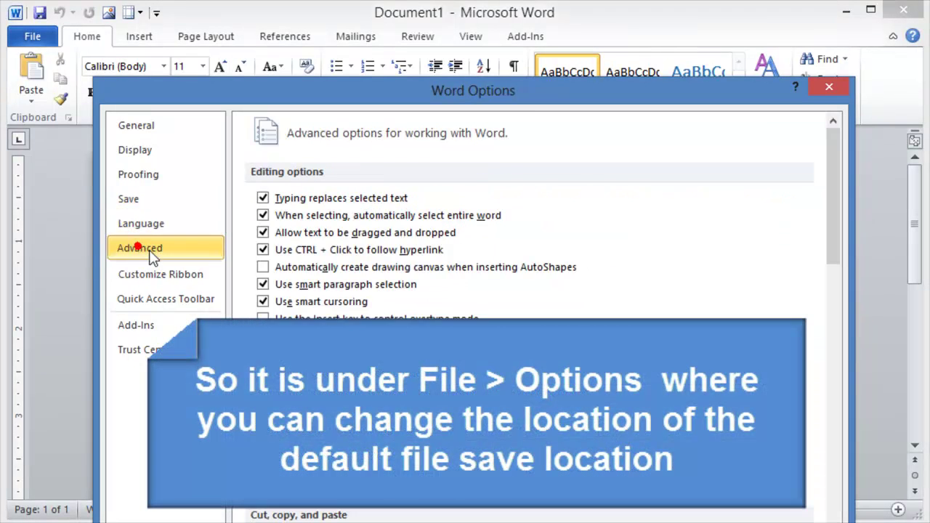
click(145, 276)
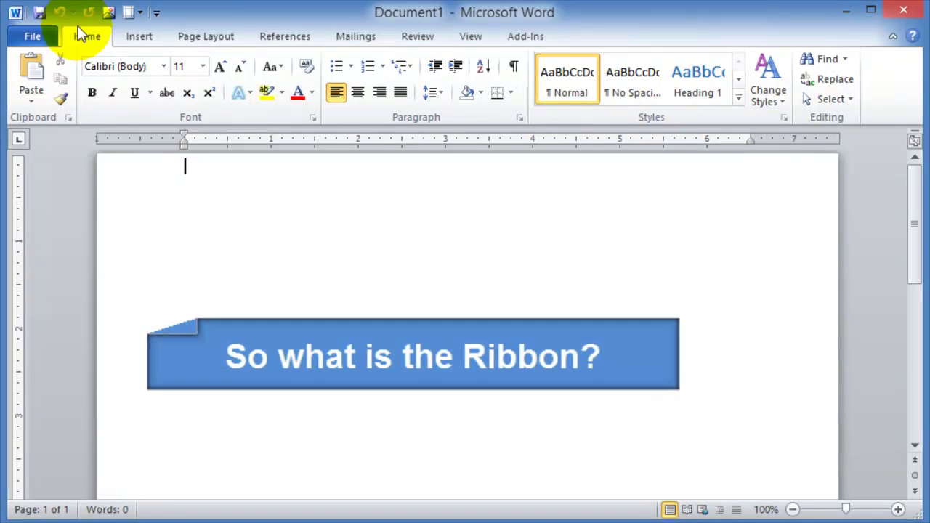
click(125, 34)
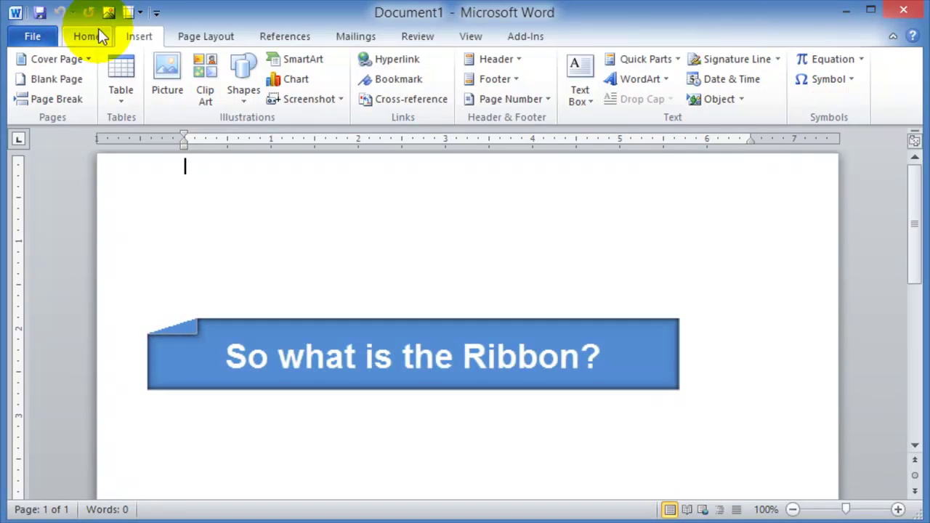
click(95, 33)
click(143, 37)
click(186, 38)
scroll(167, 40, down, 1)
click(146, 36)
click(95, 36)
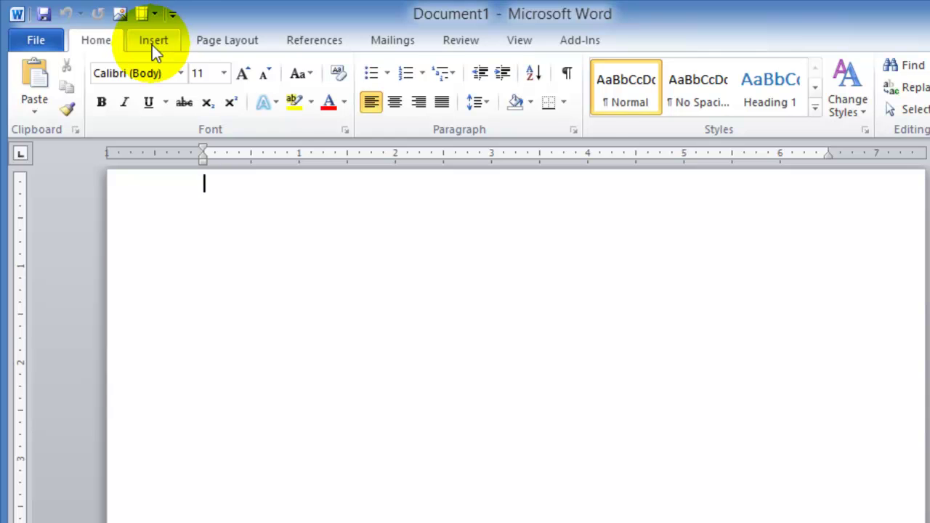
click(152, 45)
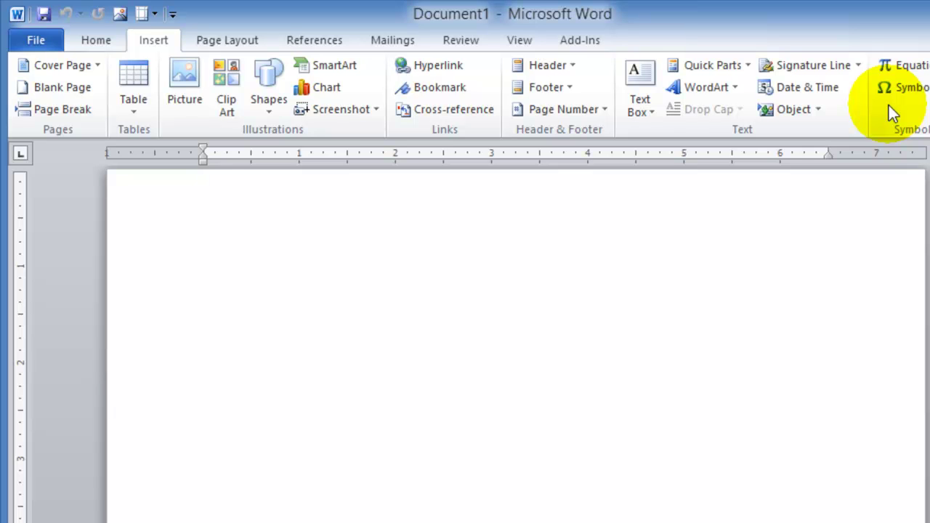
click(219, 42)
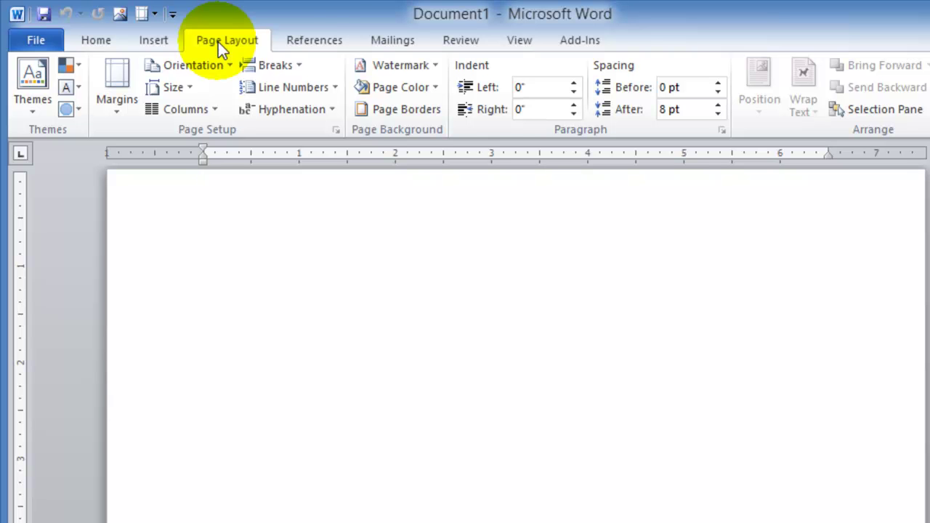
click(333, 44)
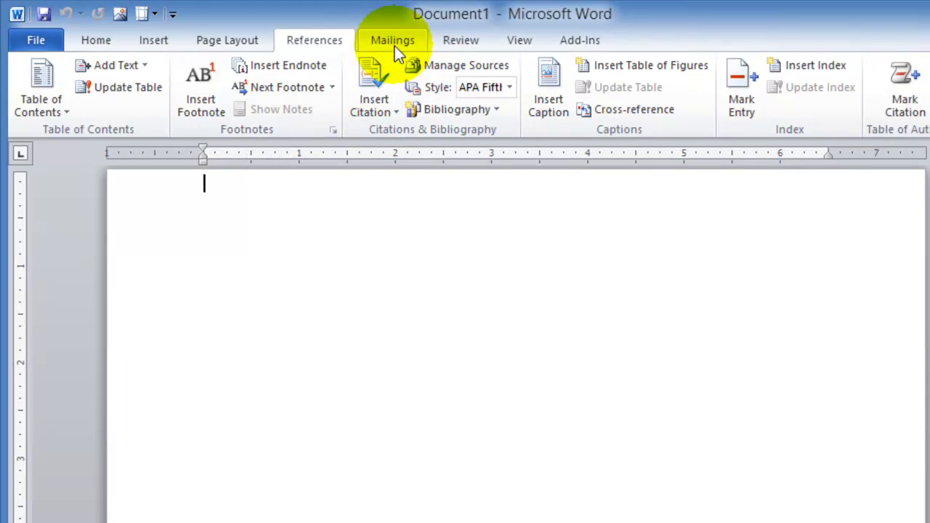
click(395, 42)
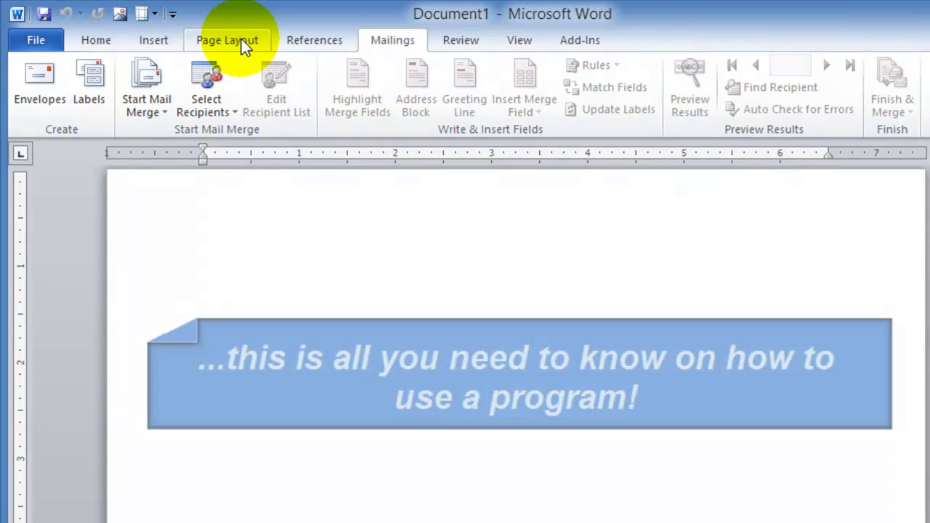
click(91, 40)
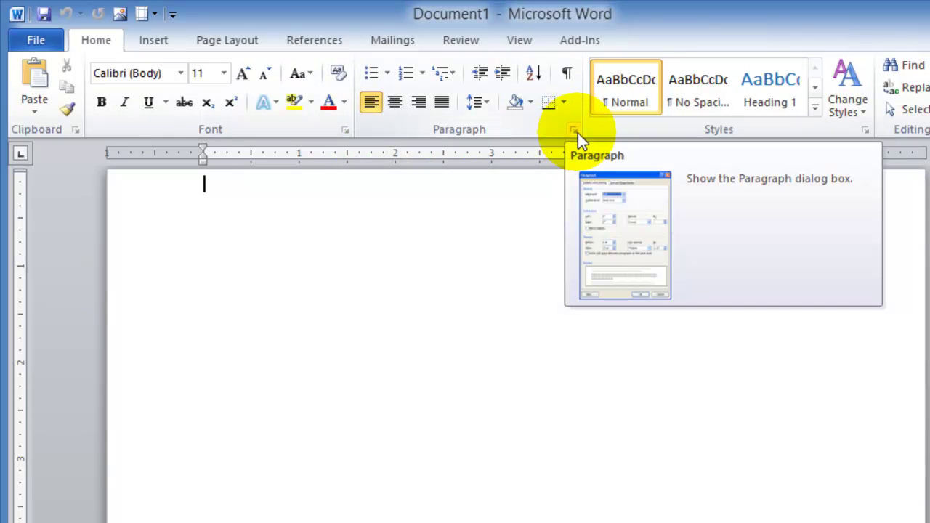
click(575, 131)
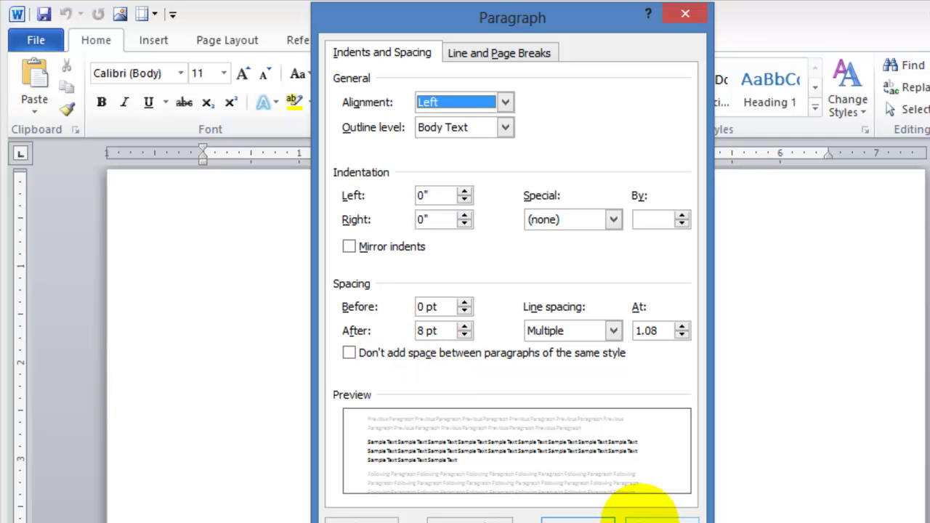
click(647, 519)
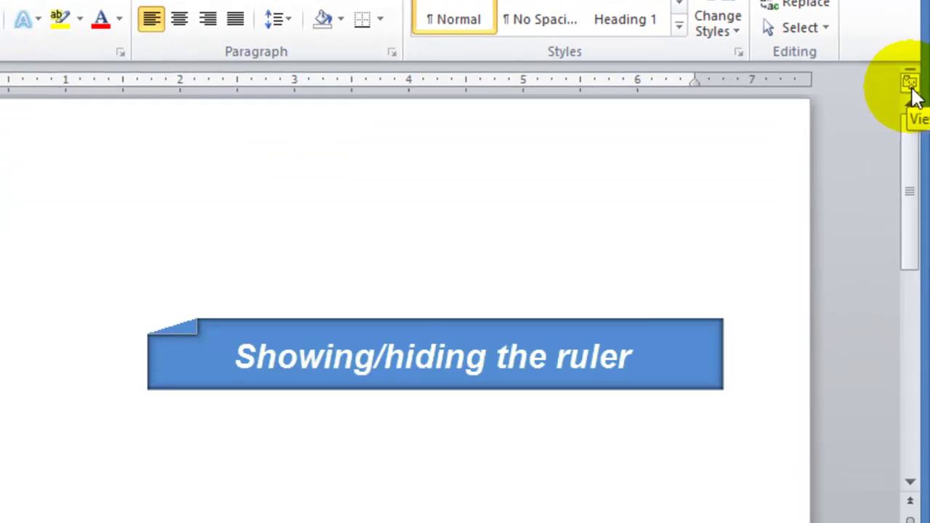
click(911, 86)
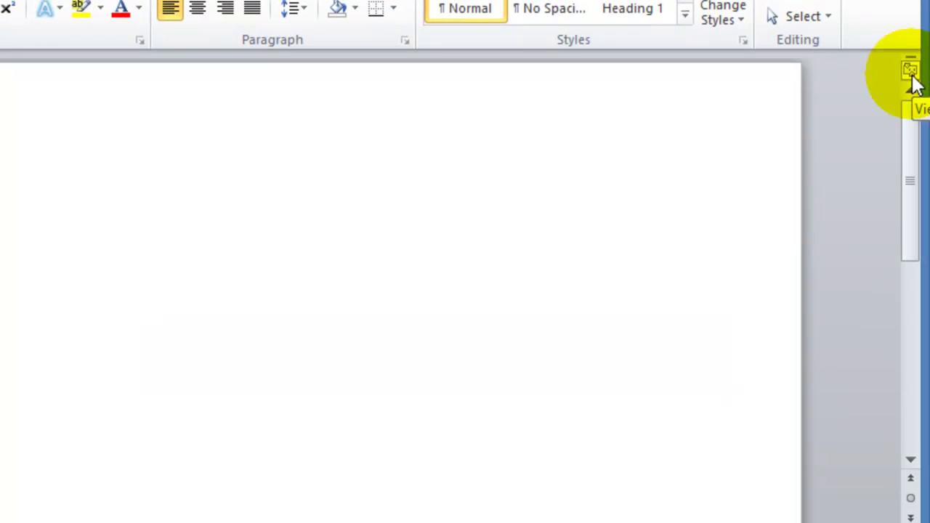
click(911, 71)
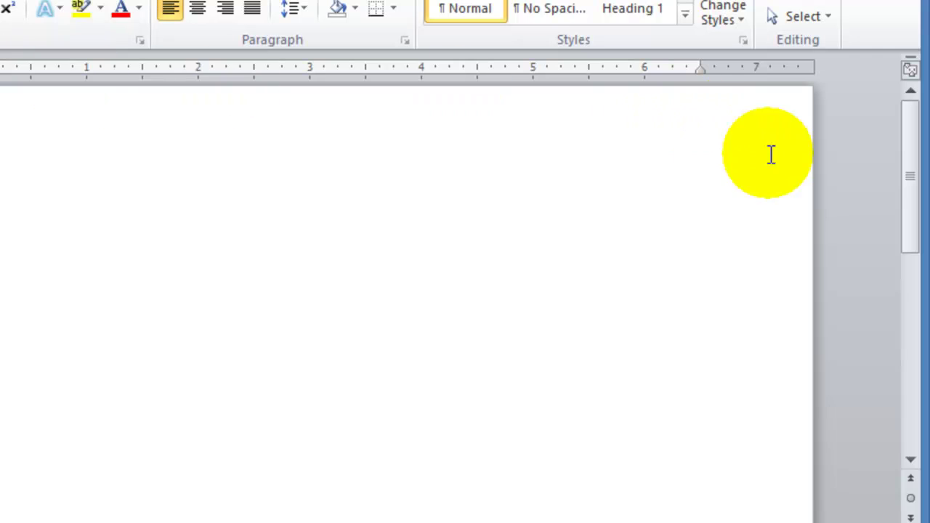
drag(916, 204, 920, 395)
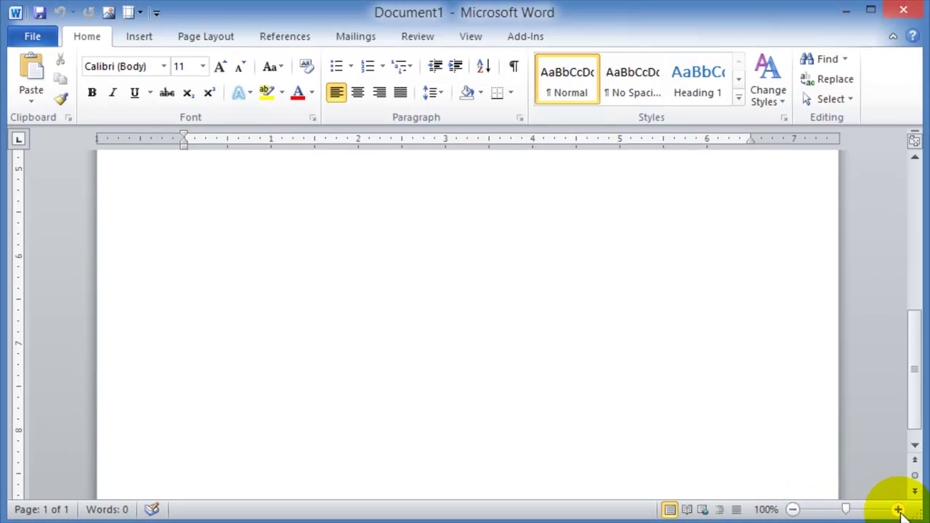
click(899, 511)
click(793, 510)
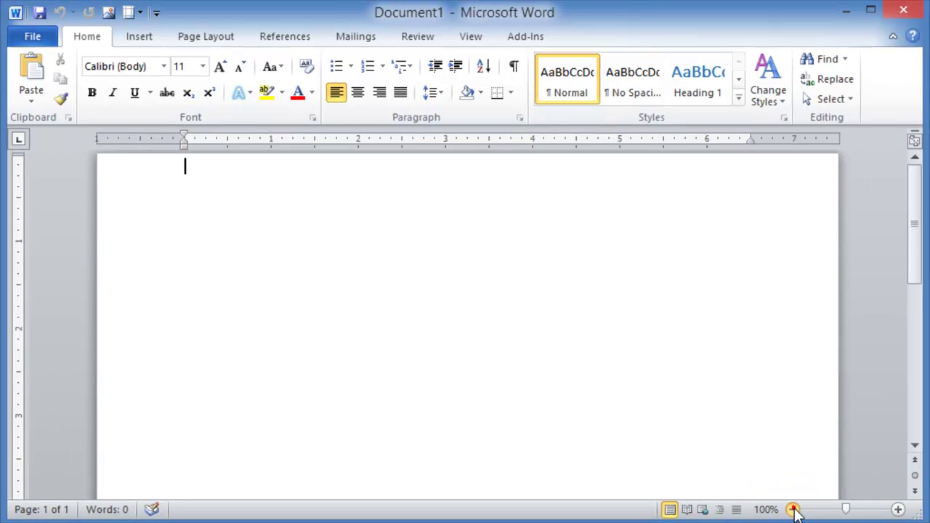
click(794, 510)
click(794, 510)
click(794, 509)
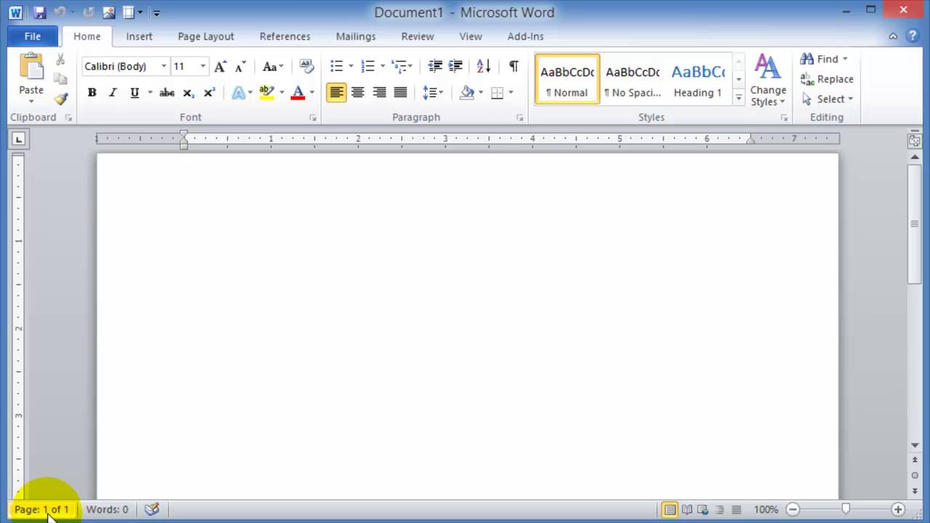
Step: Check the word count (1 page, 0 words), then hide the ruler
click(106, 510)
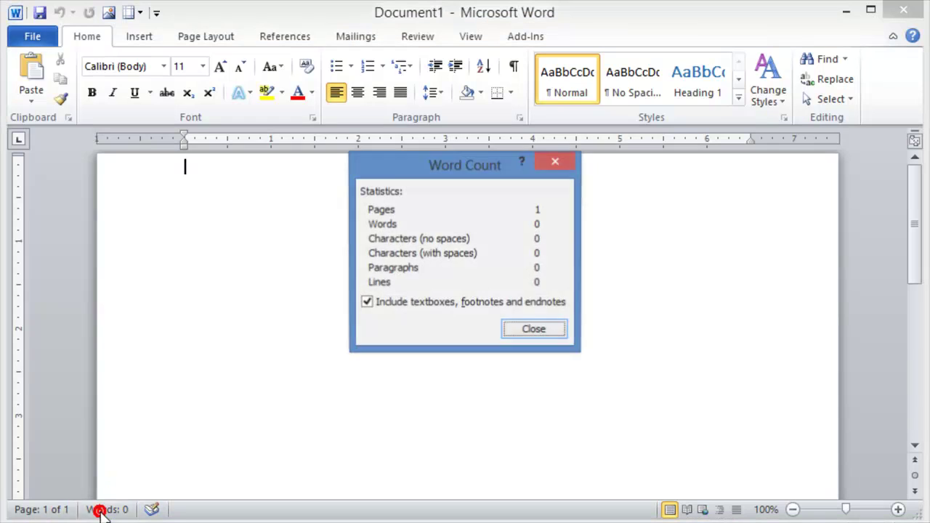
click(534, 330)
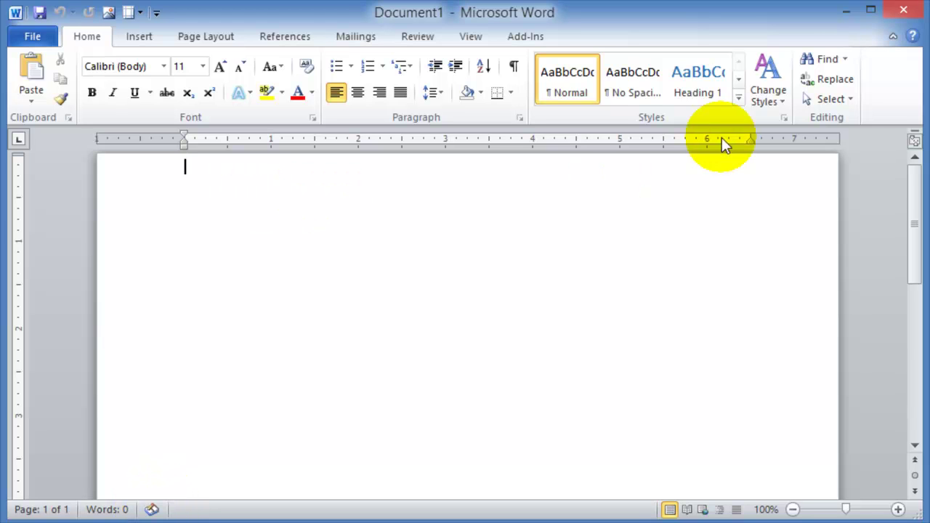
click(914, 144)
click(270, 189)
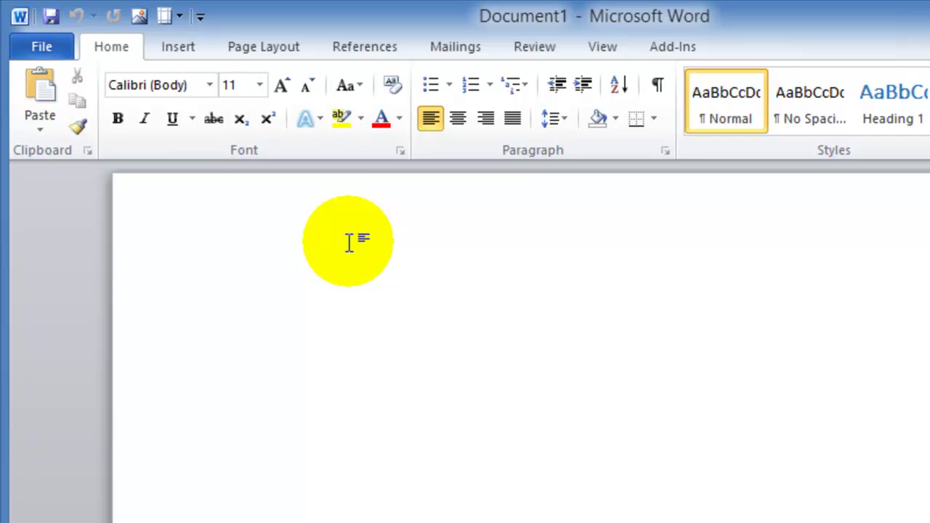
Step: Begin the blank page with the sentence 'This is my document.'
click(142, 118)
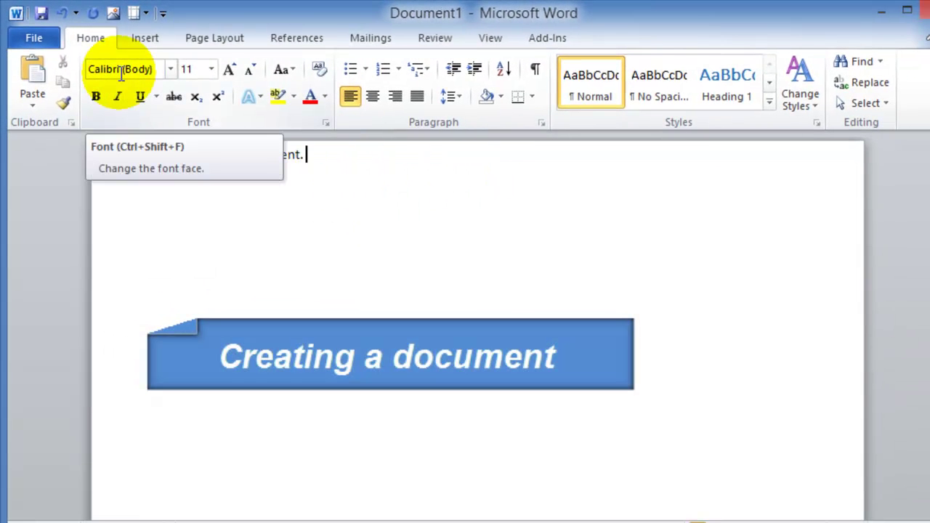
Step: Save the file as a Word Document named 'This is my document' in Documents
click(36, 44)
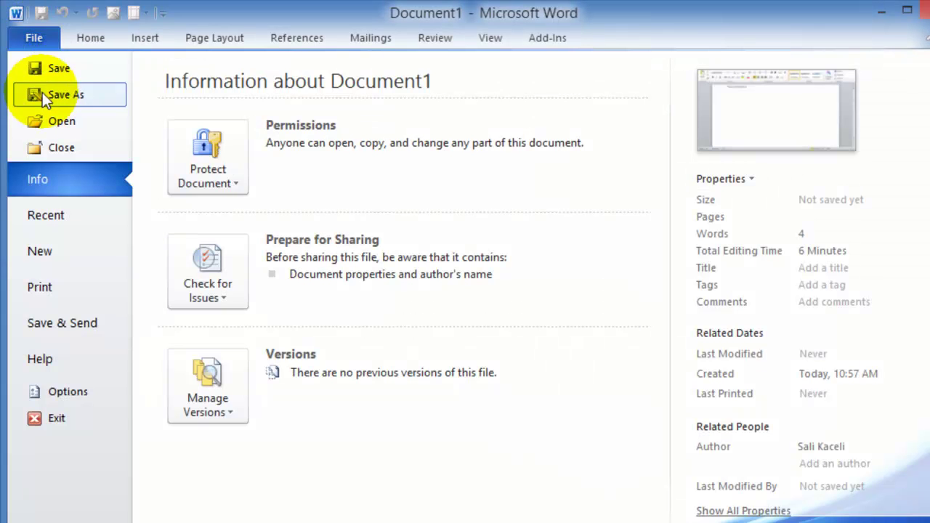
click(77, 94)
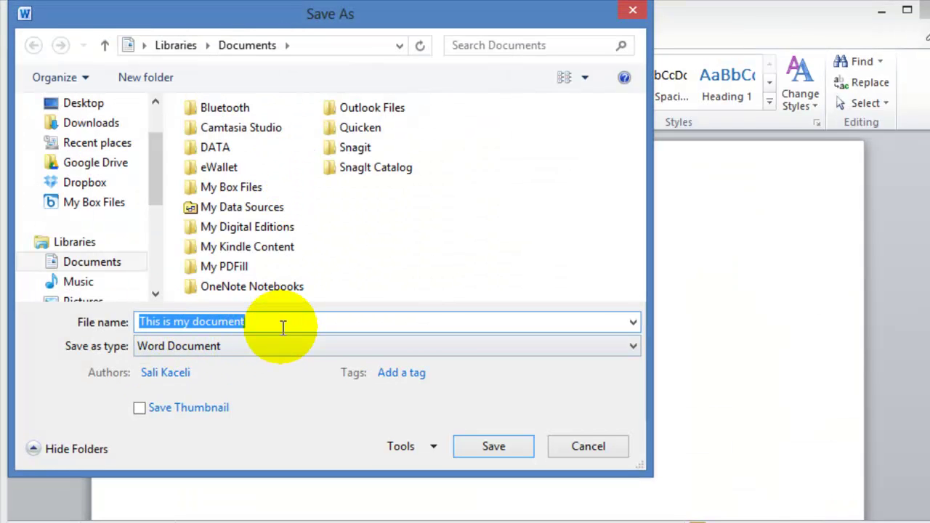
click(633, 347)
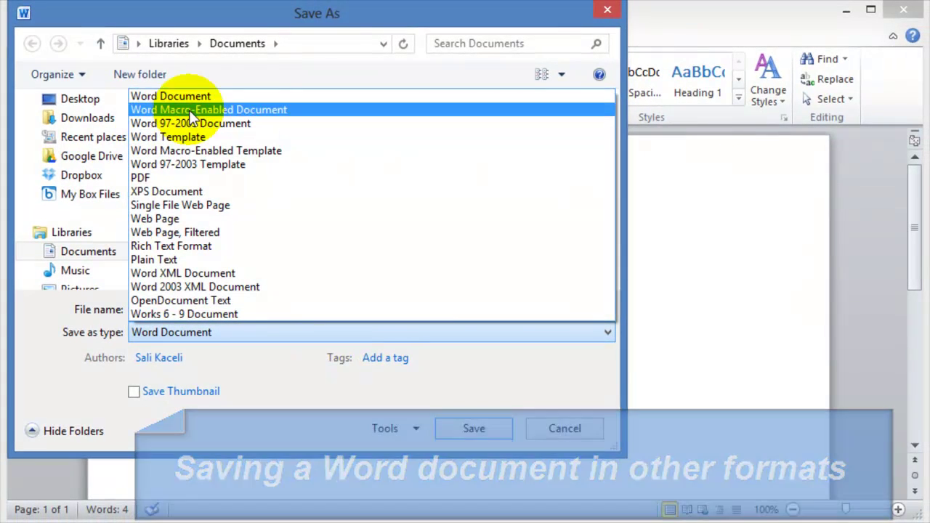
click(224, 95)
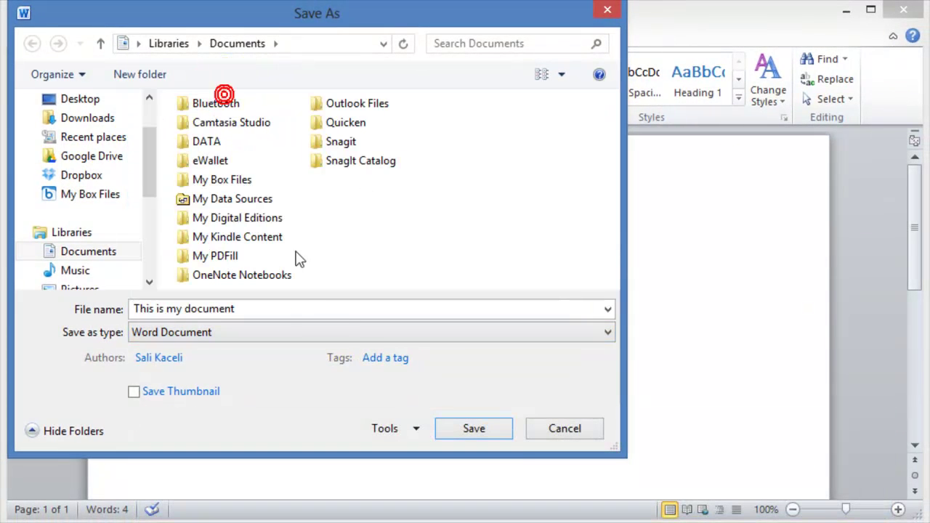
click(468, 432)
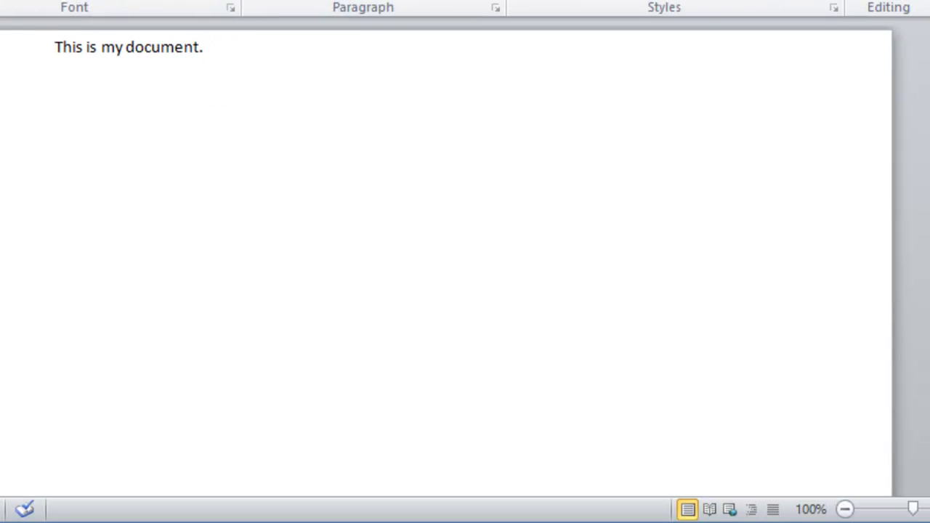
Step: Create a new blank document from the File > New templates (Alt+F, N)
key(alt+f)
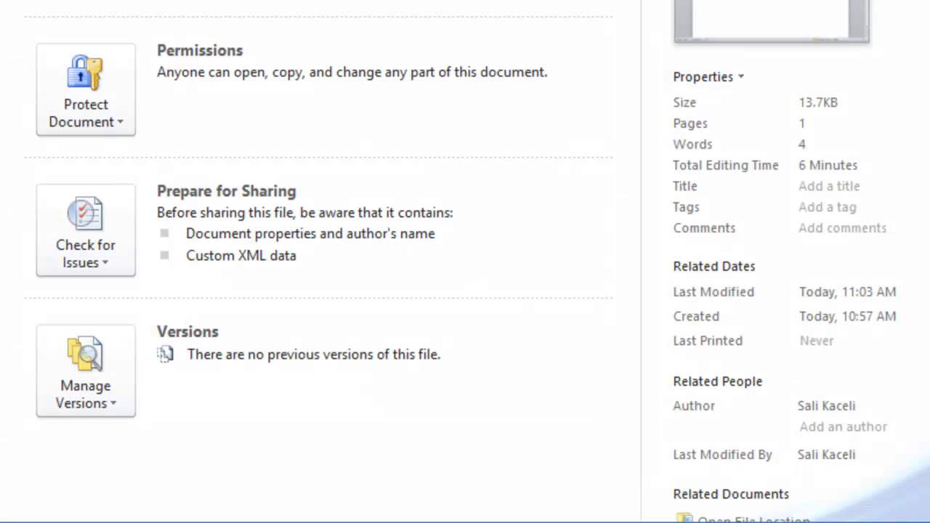
key(n)
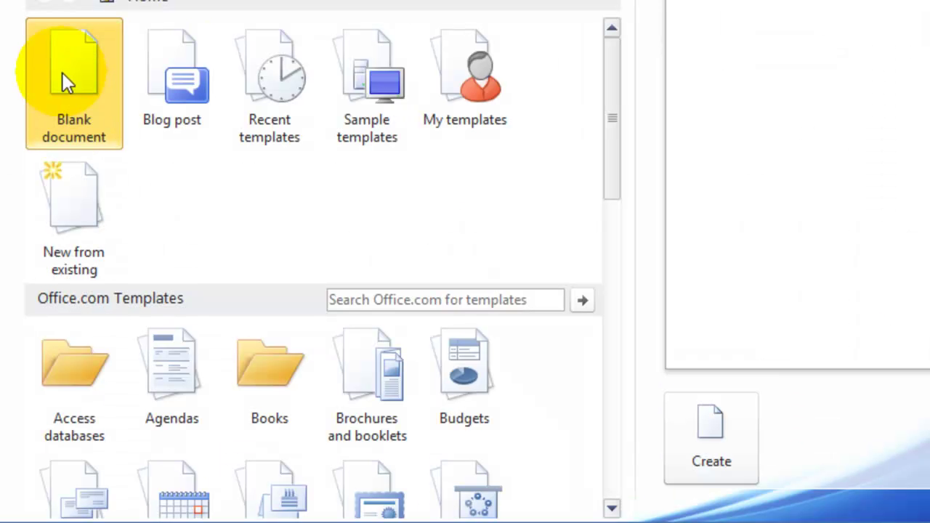
double_click(76, 81)
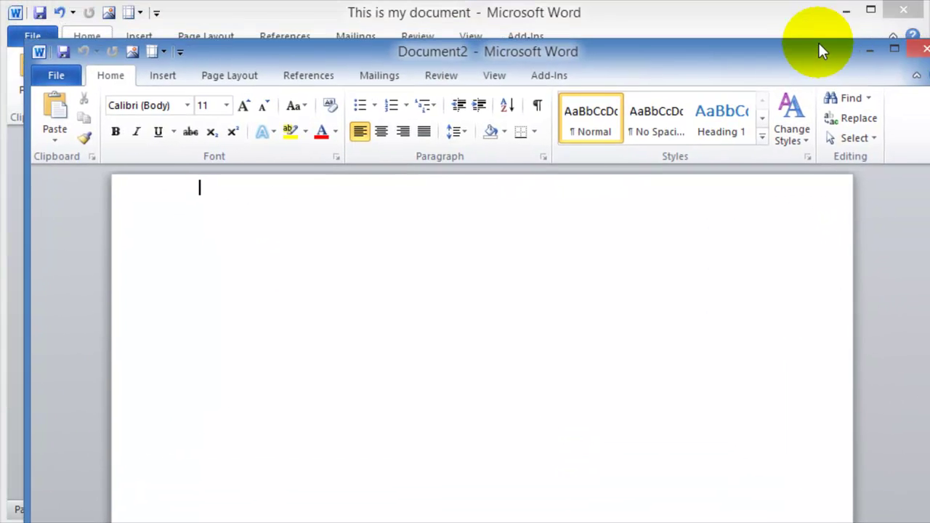
Step: Close the empty Document2 and open Microsoft Word 2010 Concepts from the Dropbox folder
drag(819, 51, 803, 32)
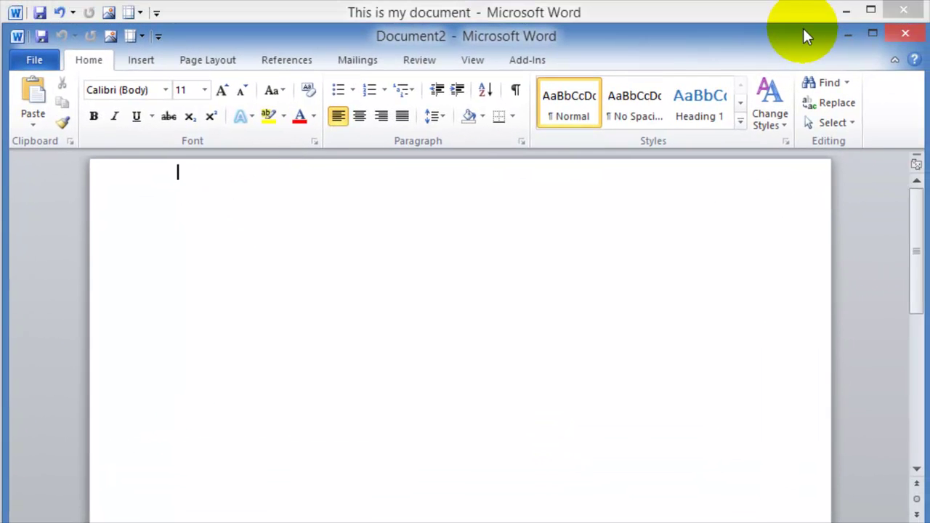
click(907, 34)
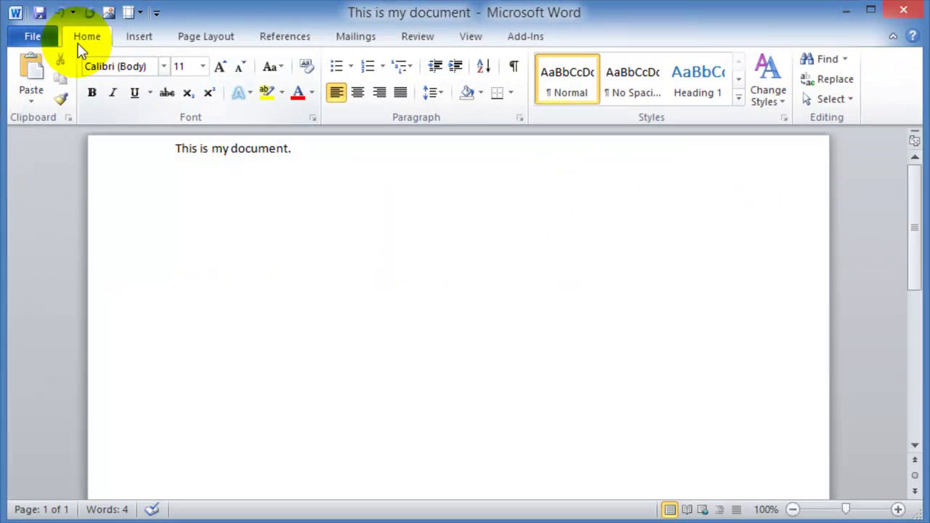
click(48, 37)
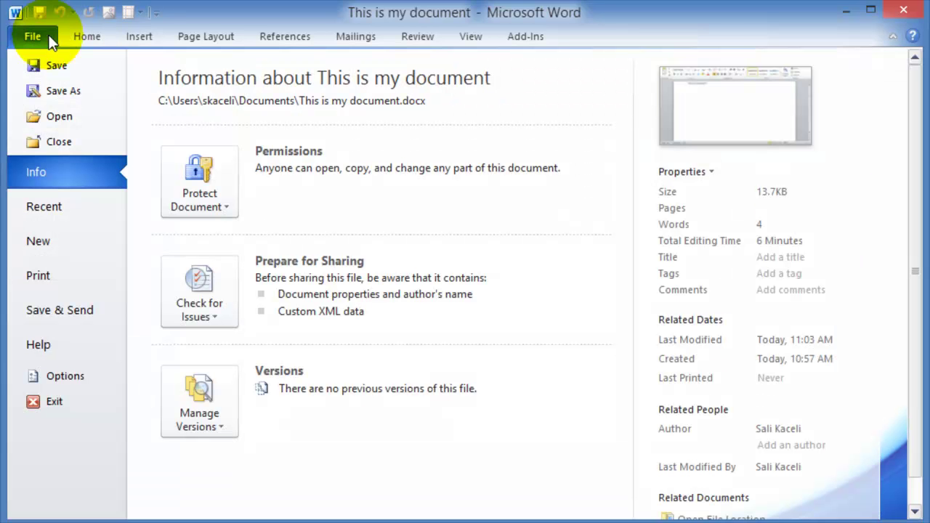
click(72, 119)
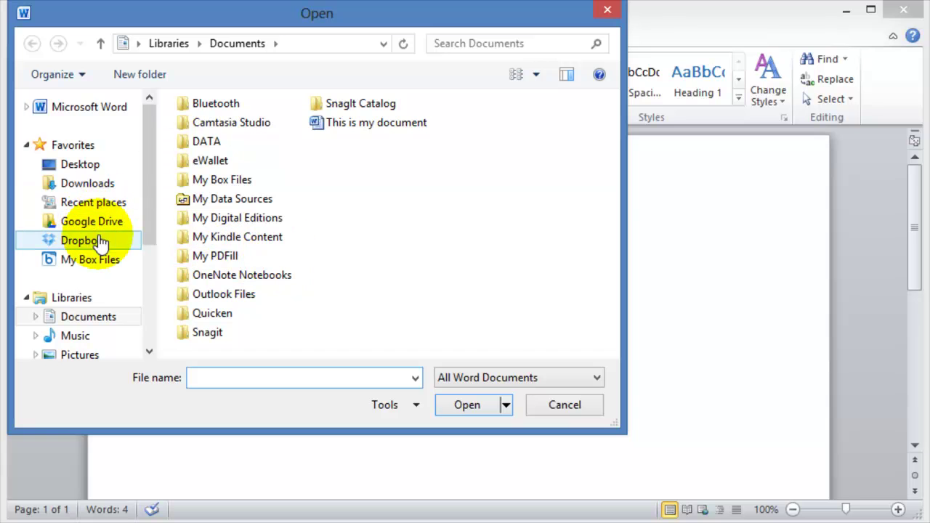
click(71, 241)
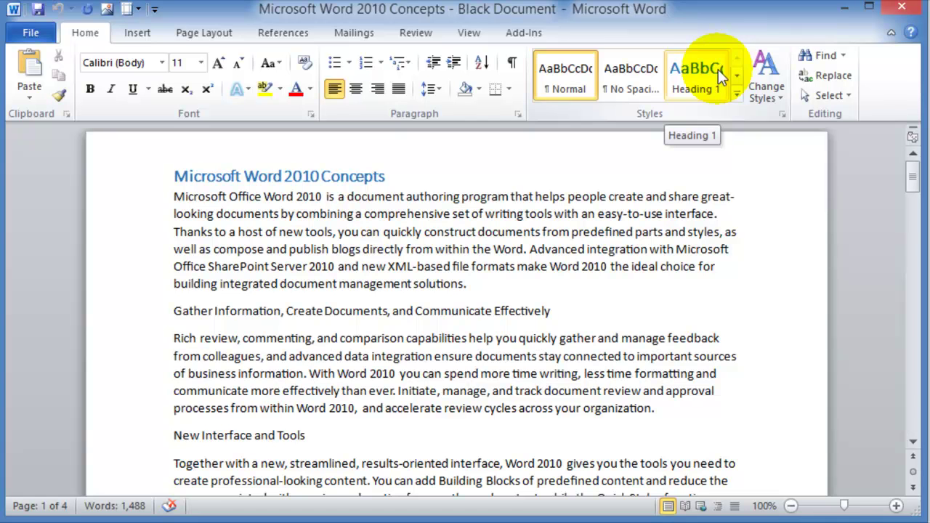
Step: Select the 'Microsoft Word 2010 Concepts' title line and make it bold and italic
click(349, 172)
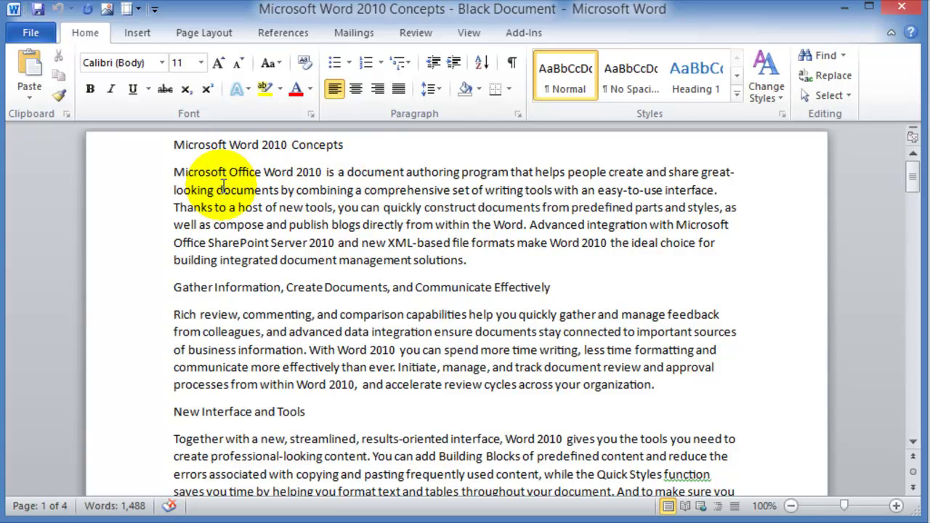
click(172, 145)
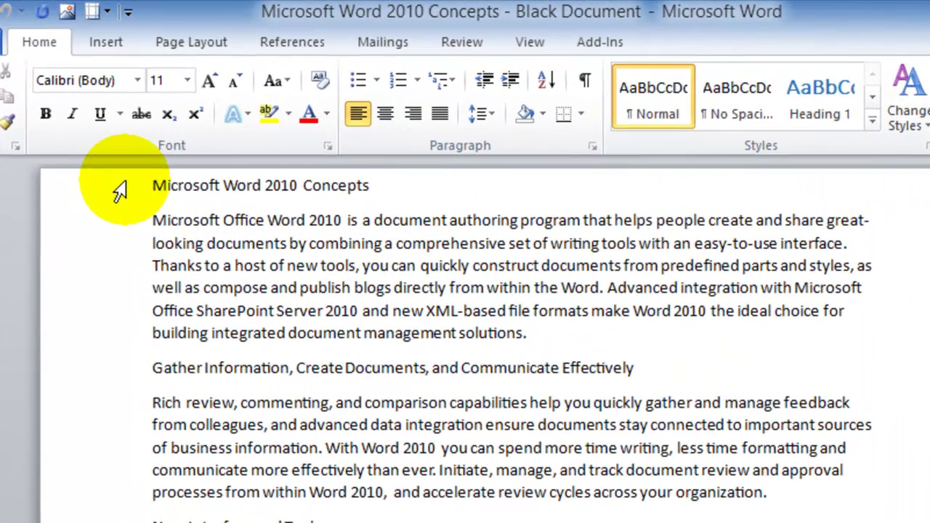
click(135, 166)
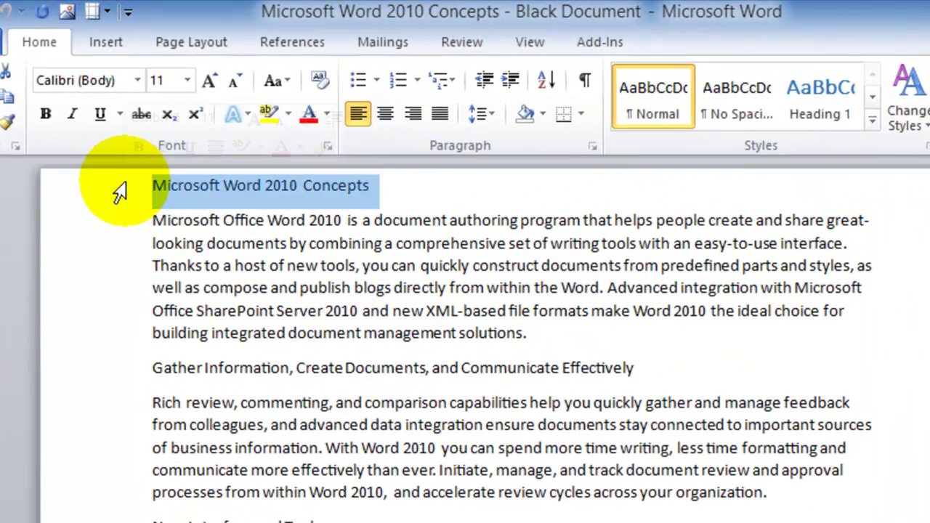
click(45, 114)
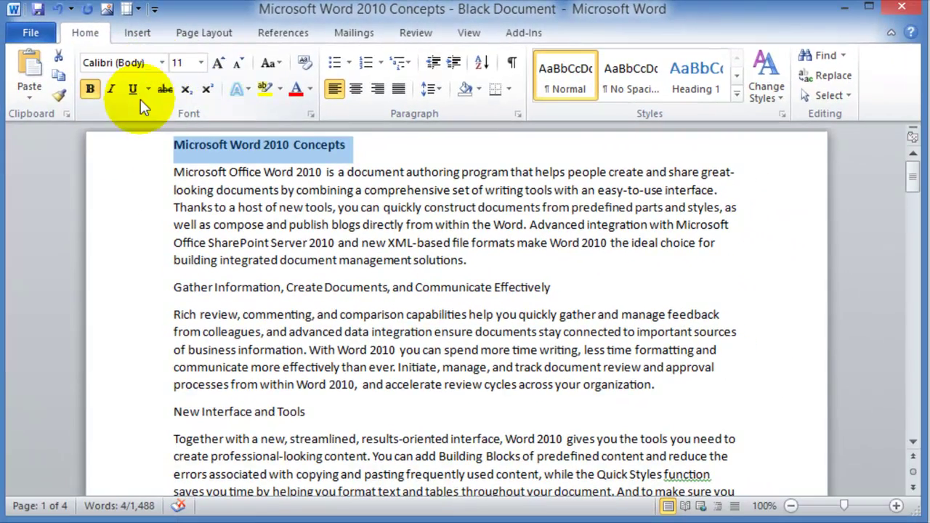
click(111, 93)
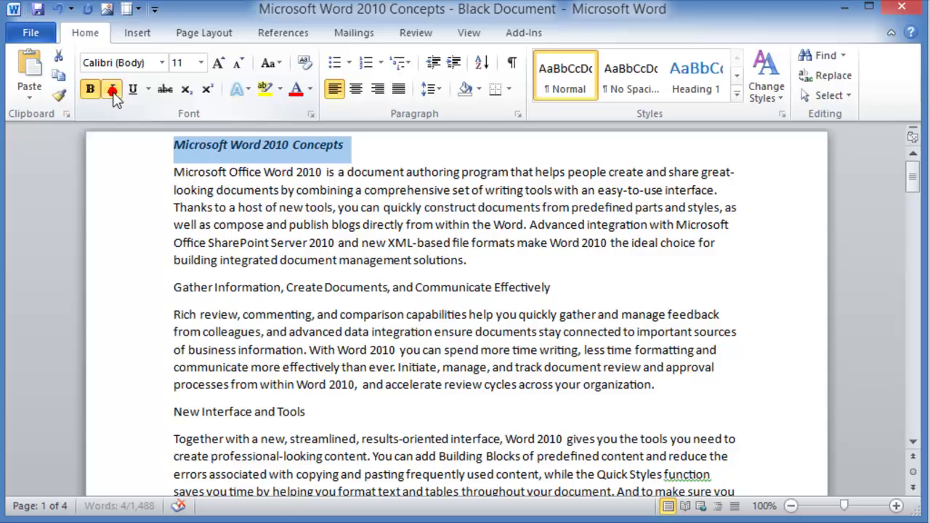
Step: Resize the title with Grow and Shrink Font, settling at 16 pt
click(221, 63)
click(218, 63)
click(219, 63)
click(219, 63)
click(219, 64)
click(218, 63)
click(240, 63)
click(240, 63)
click(240, 64)
click(240, 63)
click(240, 63)
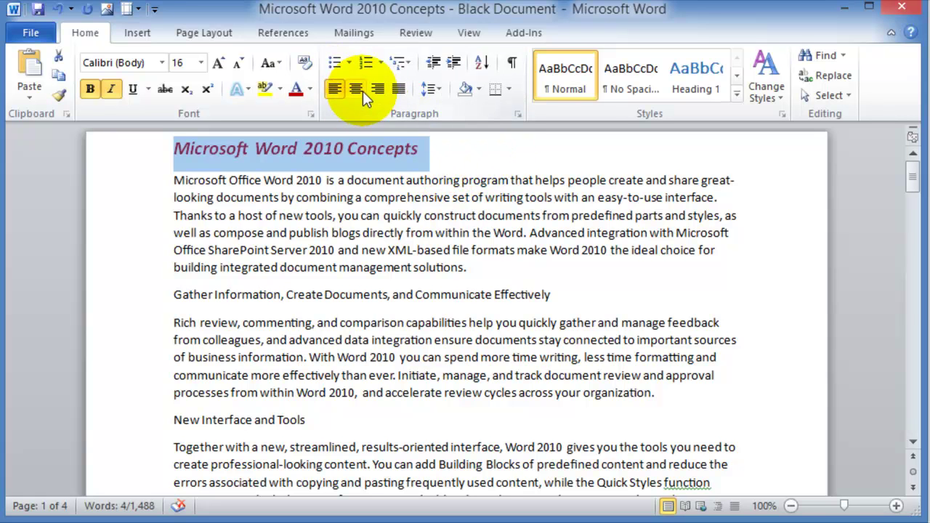
Step: Try centre and right alignment on the title, then return it to left alignment
click(356, 94)
click(377, 96)
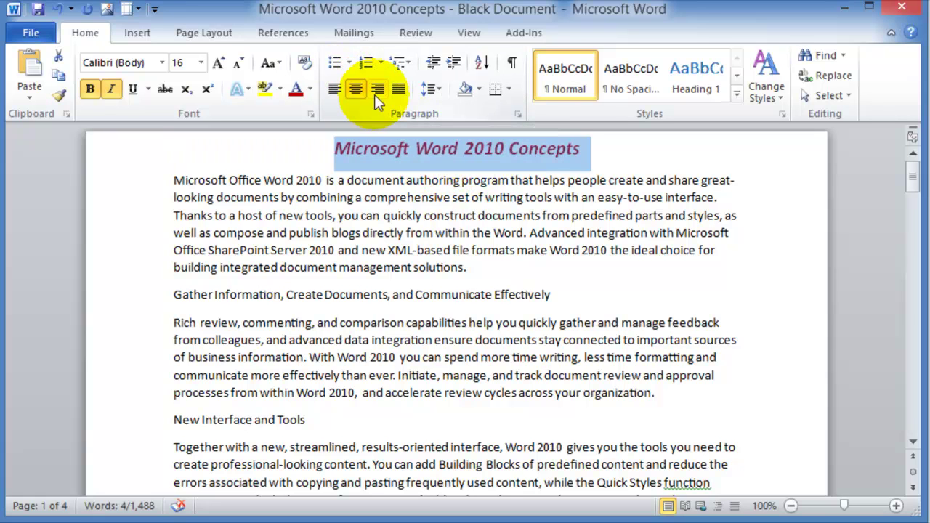
click(378, 93)
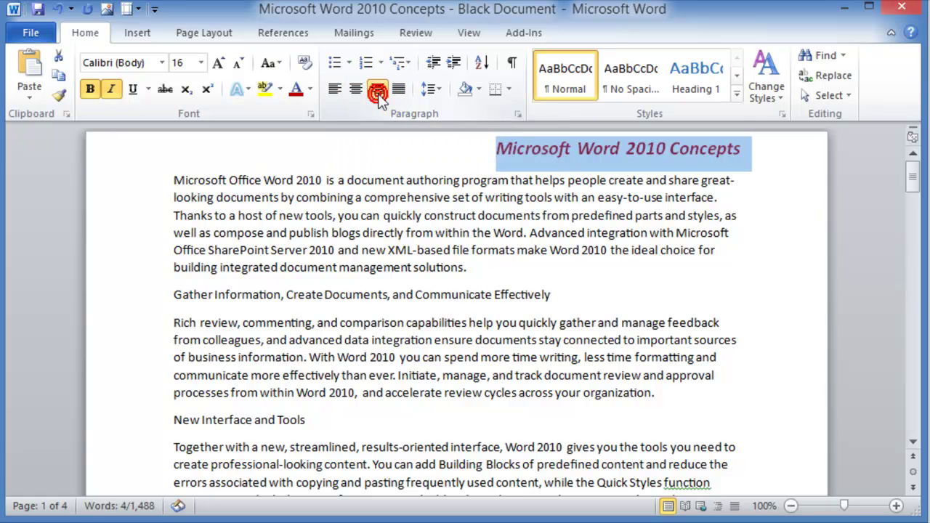
click(335, 93)
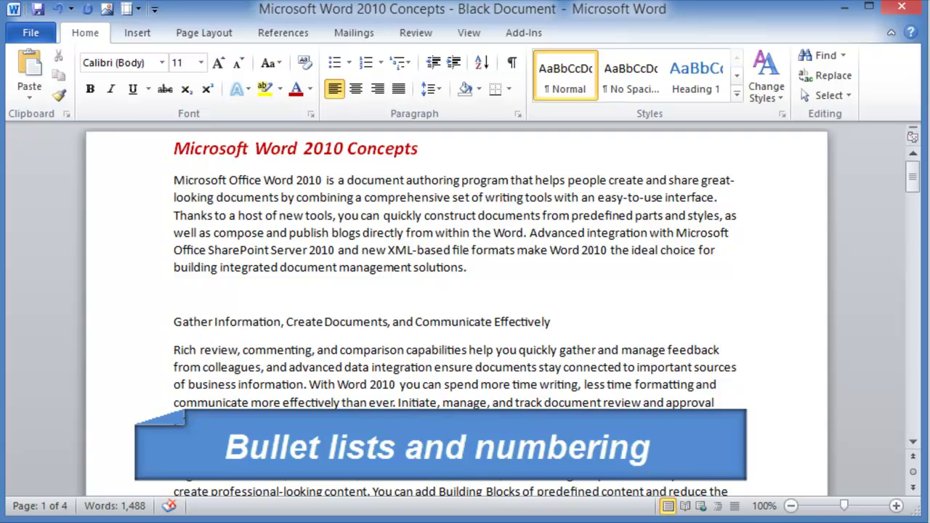
Step: Complete the heading 'Office 2010 Applications' and start a new line below it
text(2010)
key(Return)
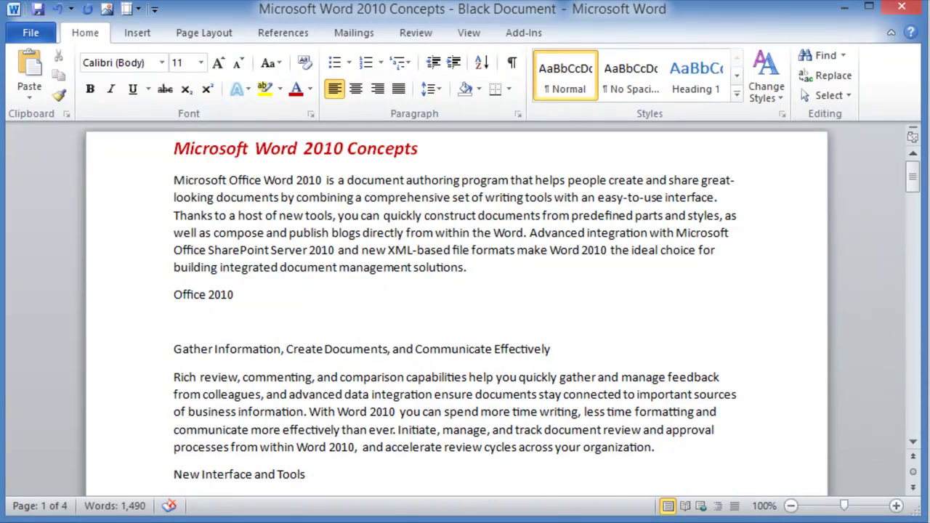
click(293, 304)
text(Applications)
key(Return)
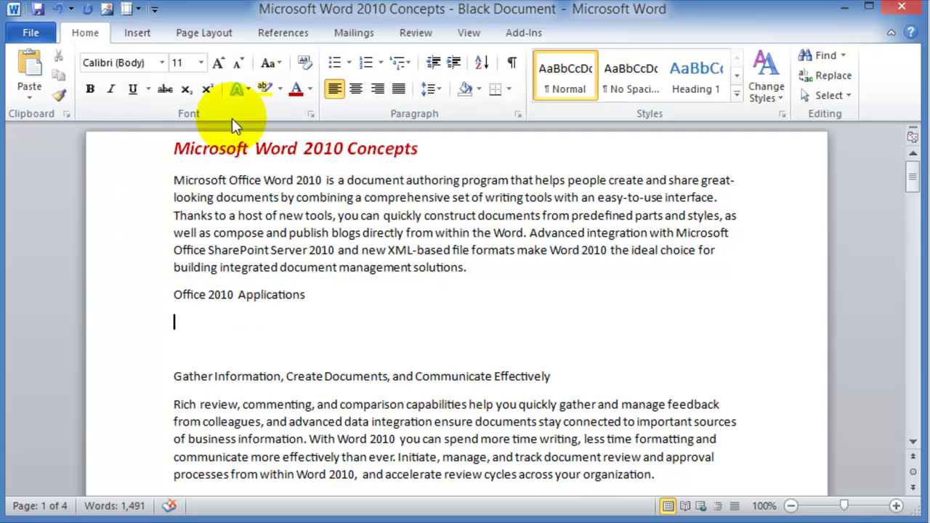
Step: Add a square-bulleted list: Word, Excel, PowerPoint, Outlook, Publisher, OneNote, Access
click(349, 65)
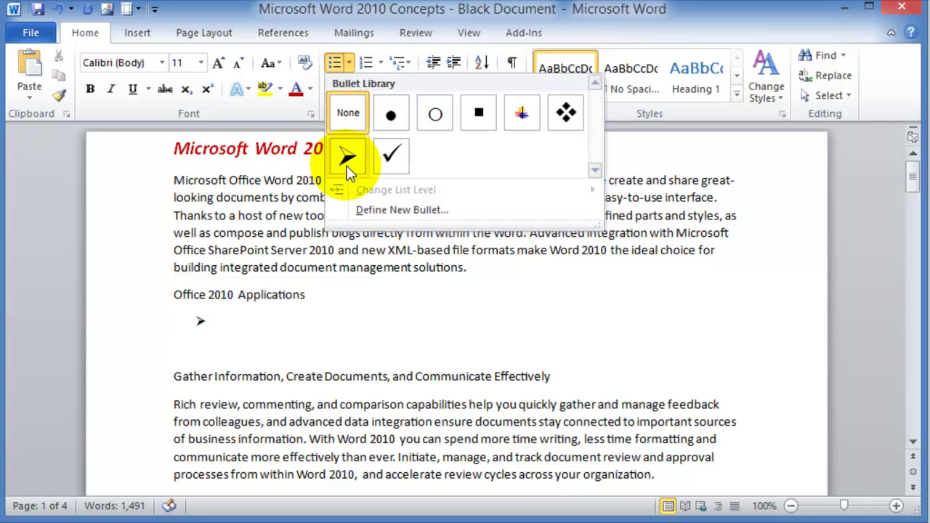
click(476, 120)
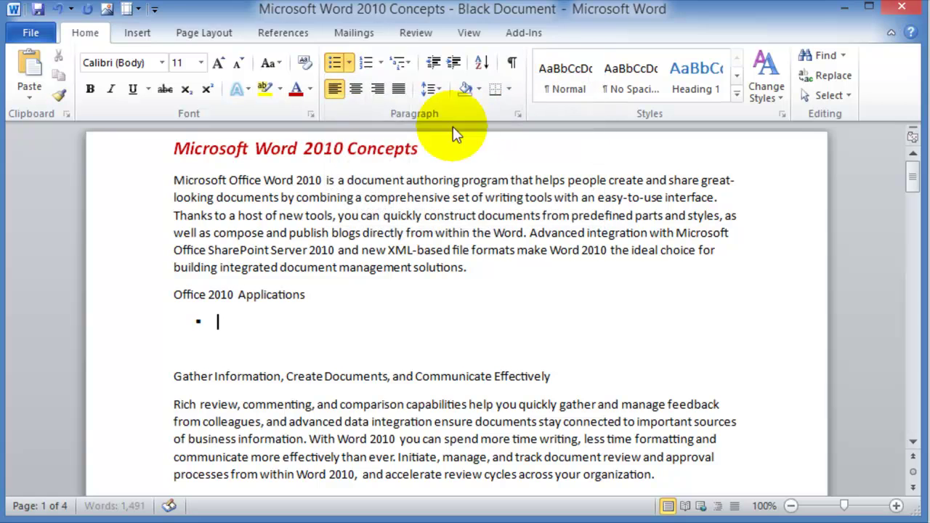
click(381, 67)
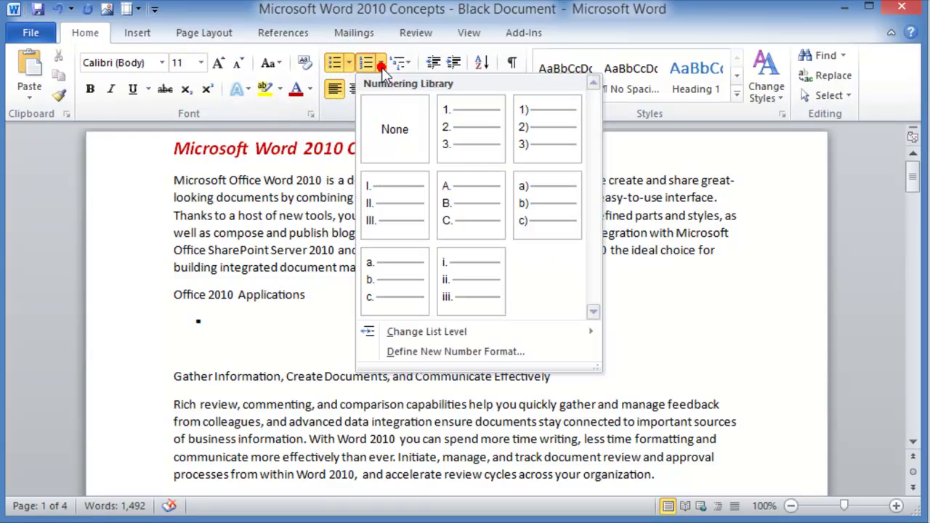
click(309, 327)
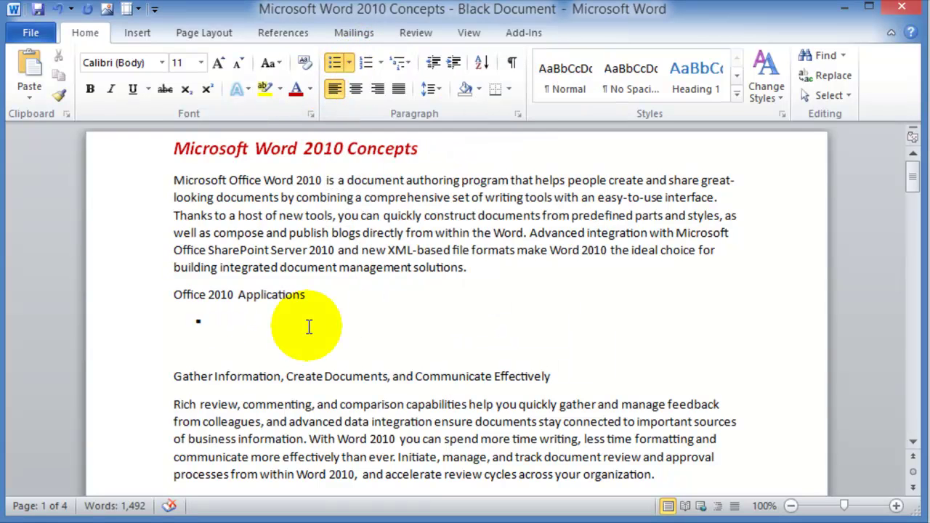
text(Wo)
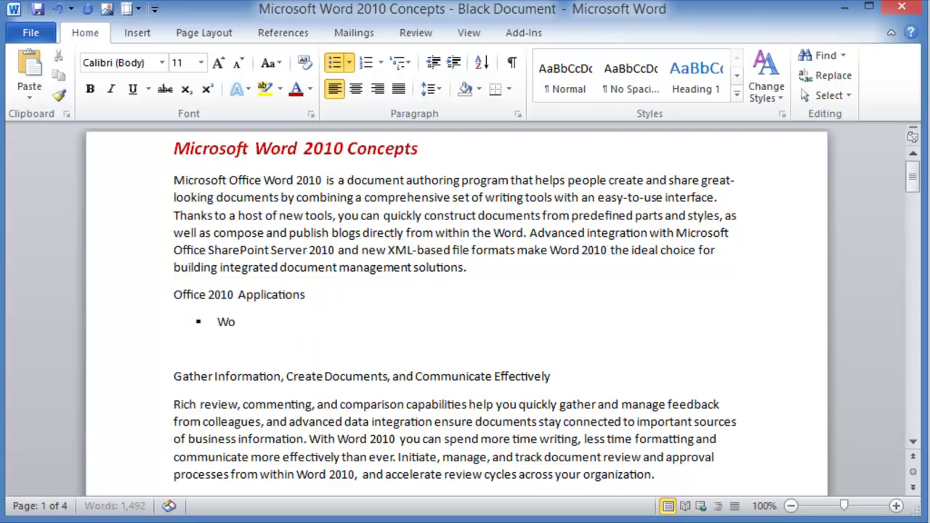
text(rd Excel PowerPoint Outlook Publisher One)
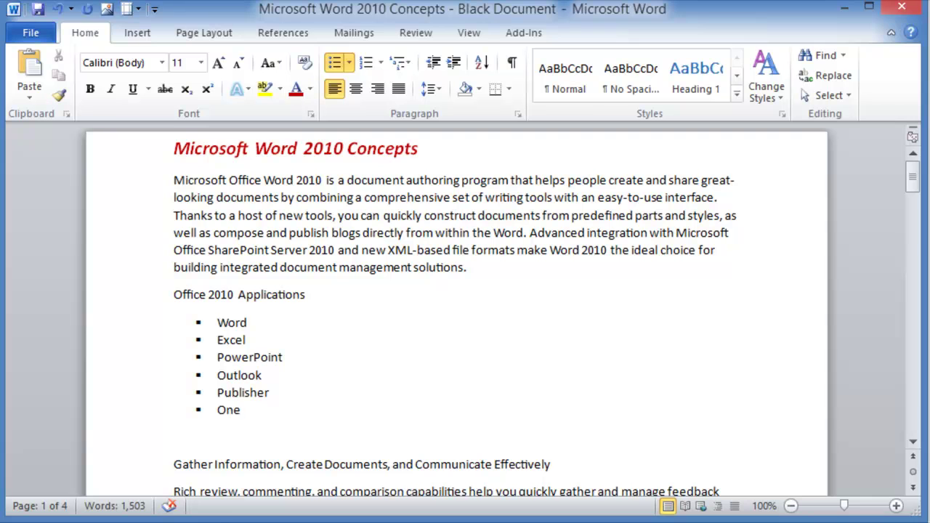
text(Note)
key(Return)
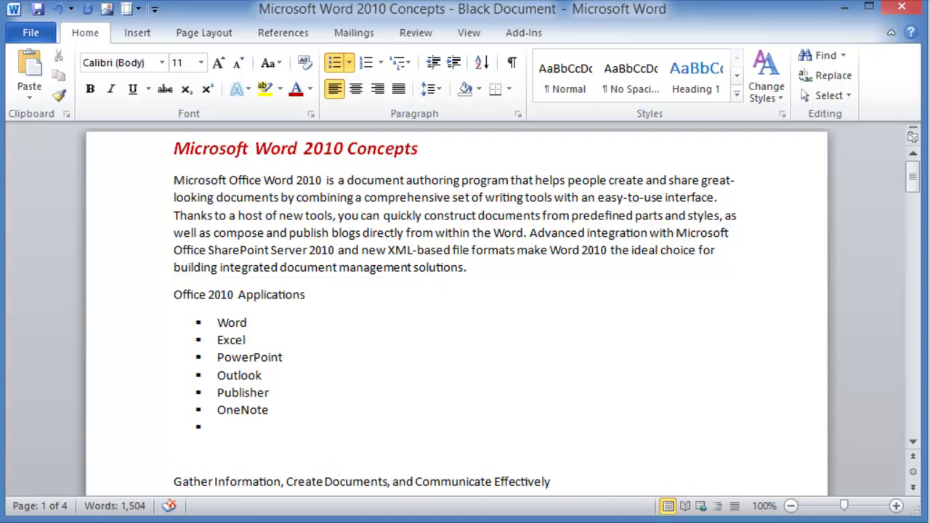
text(Access)
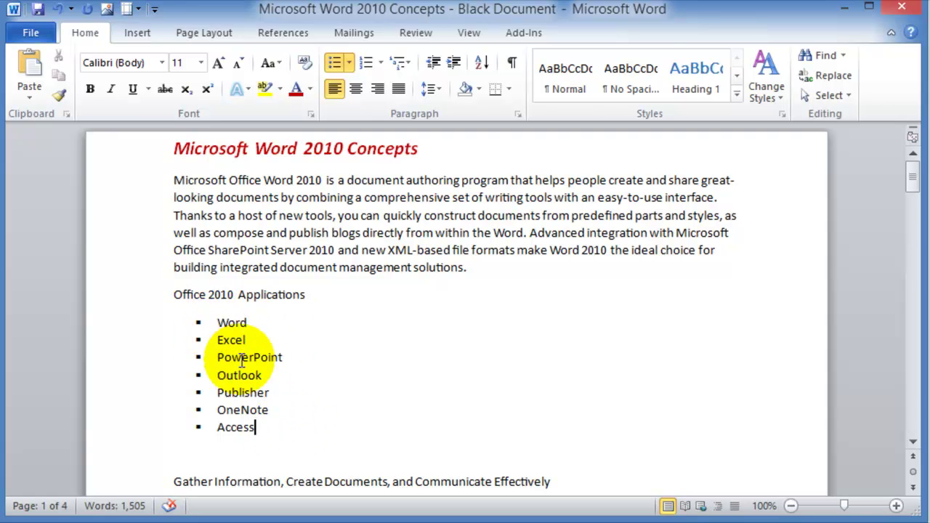
Step: Number the seven application list items 1. 2. 3., starting with Word
click(220, 323)
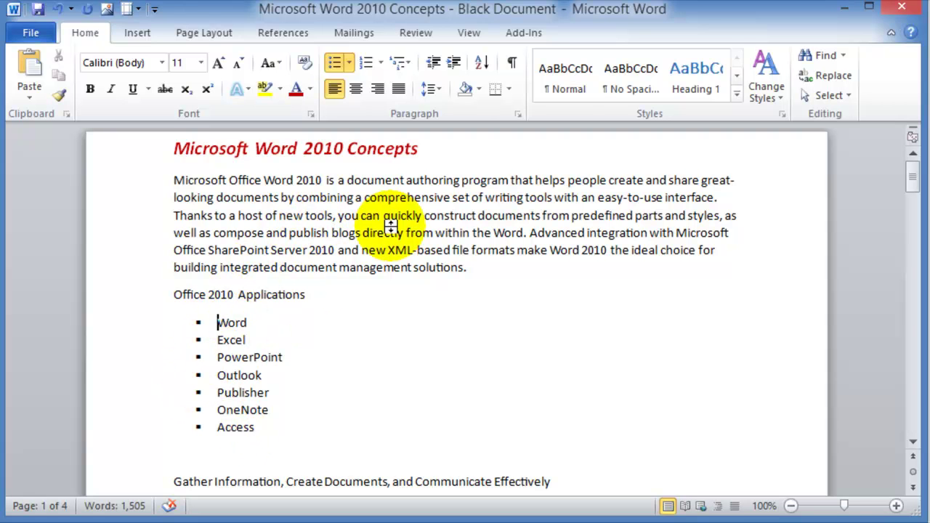
click(381, 69)
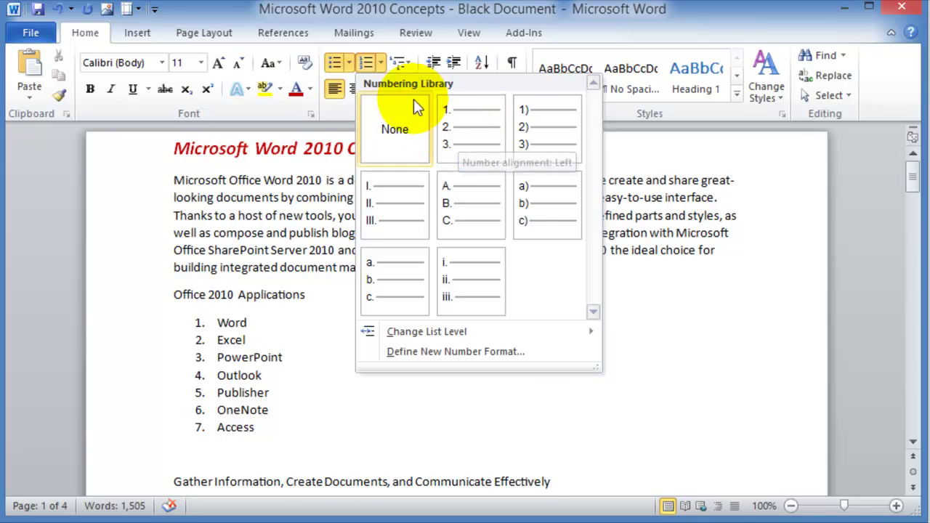
click(452, 123)
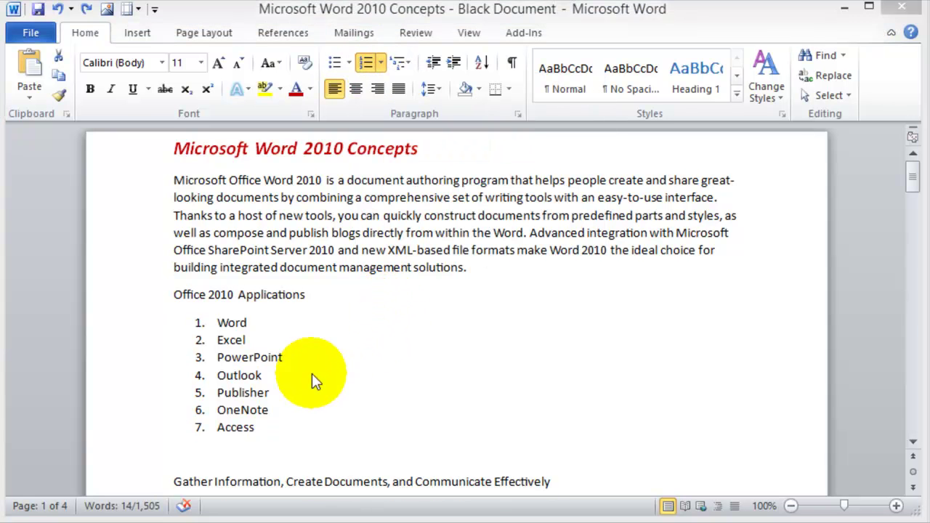
click(200, 317)
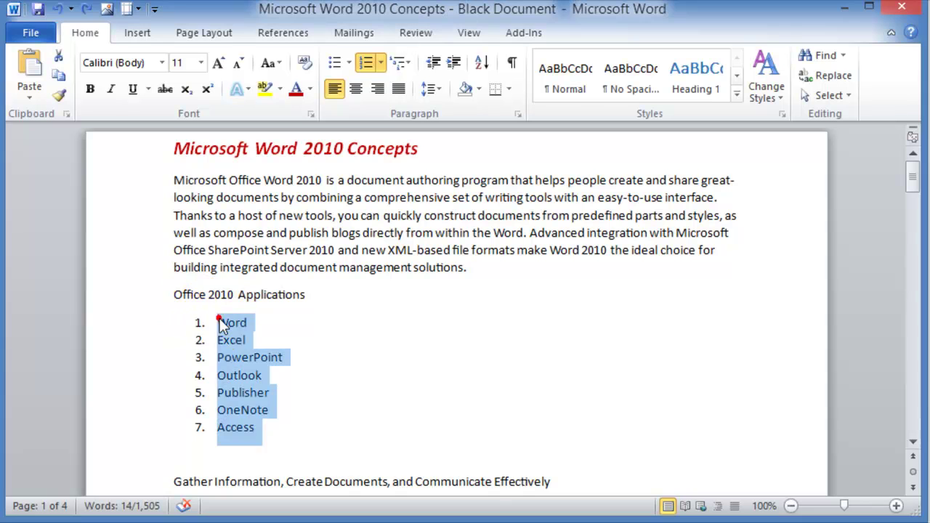
Step: Sort the numbered application list in ascending order so it runs from Access to Word
click(489, 65)
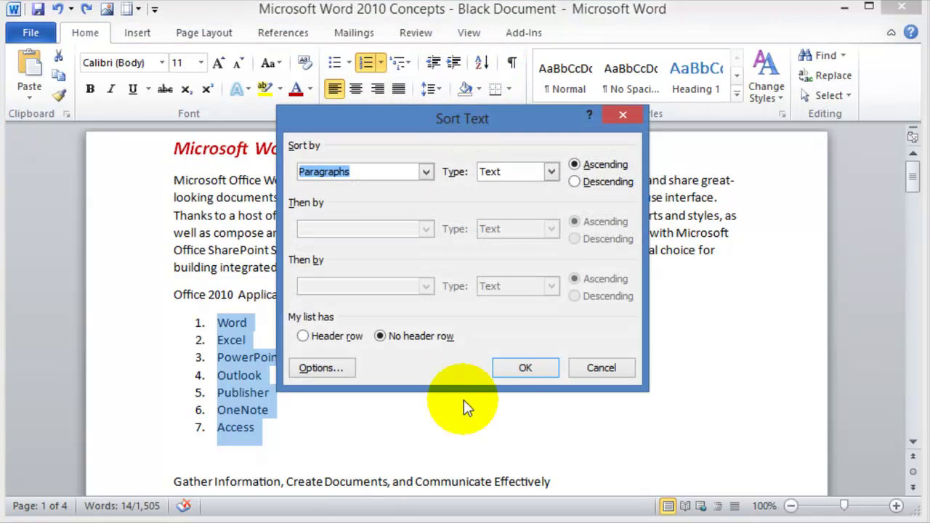
click(522, 370)
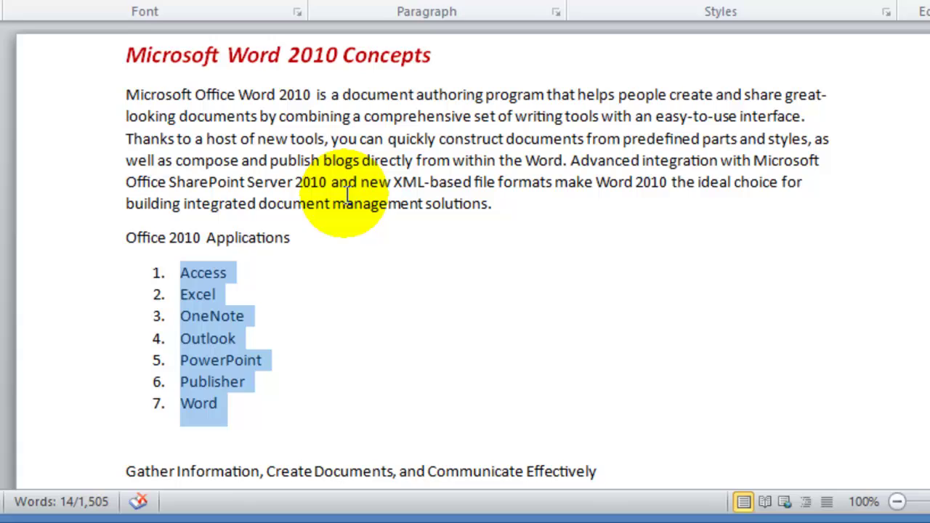
click(125, 147)
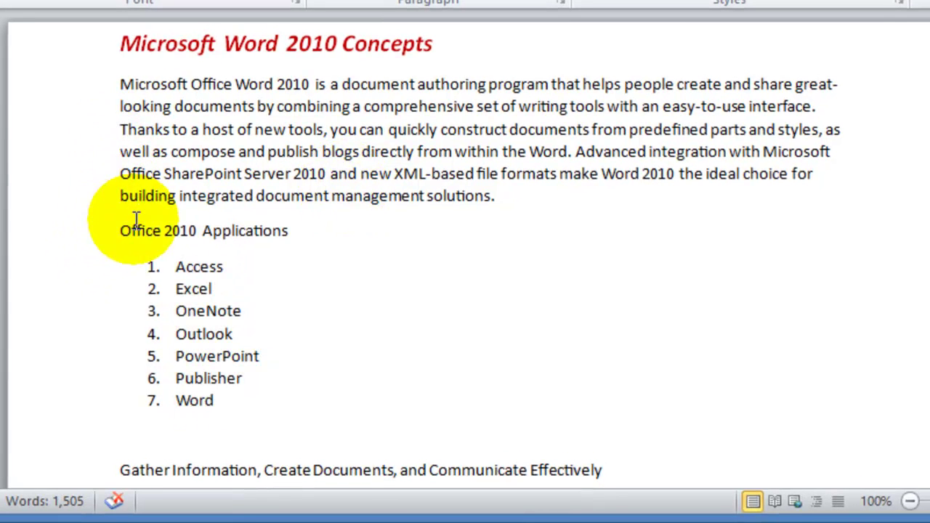
Step: Select the Office 2010 Applications subheading and give it the standard red font colour
click(298, 226)
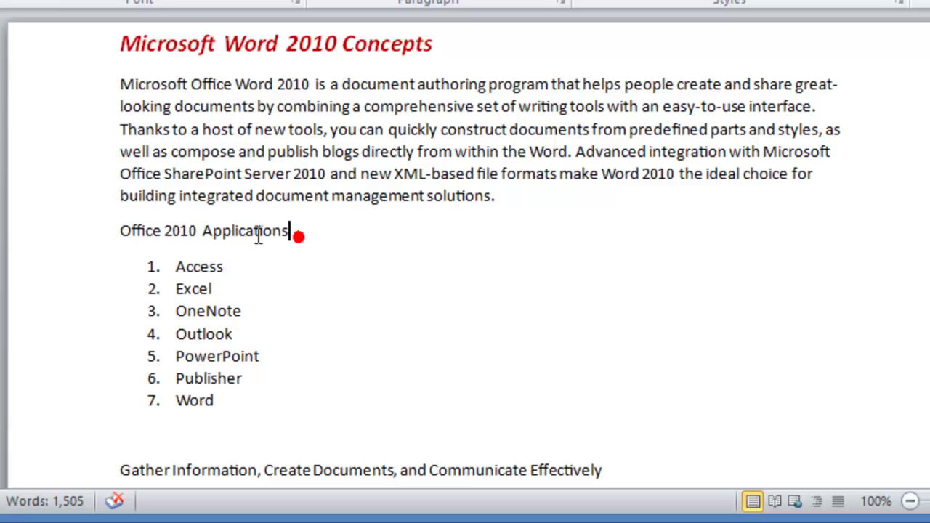
click(111, 231)
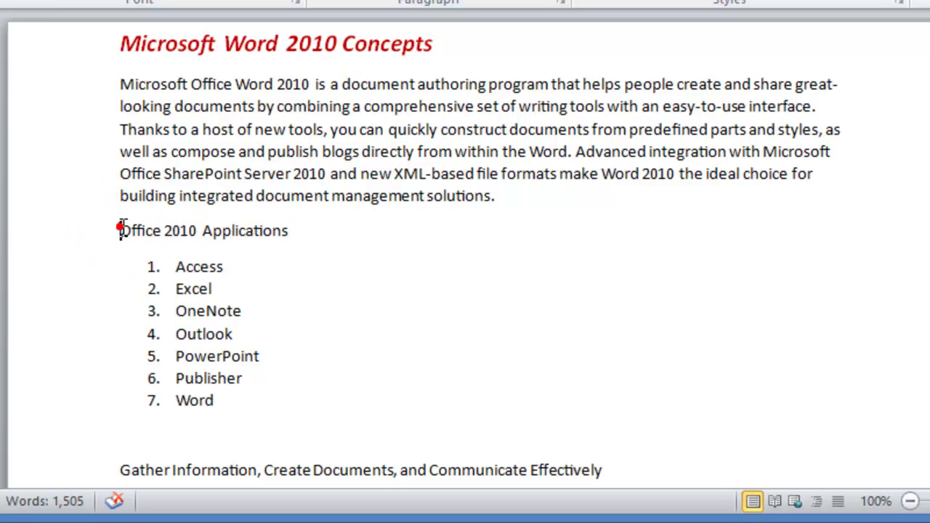
click(284, 230)
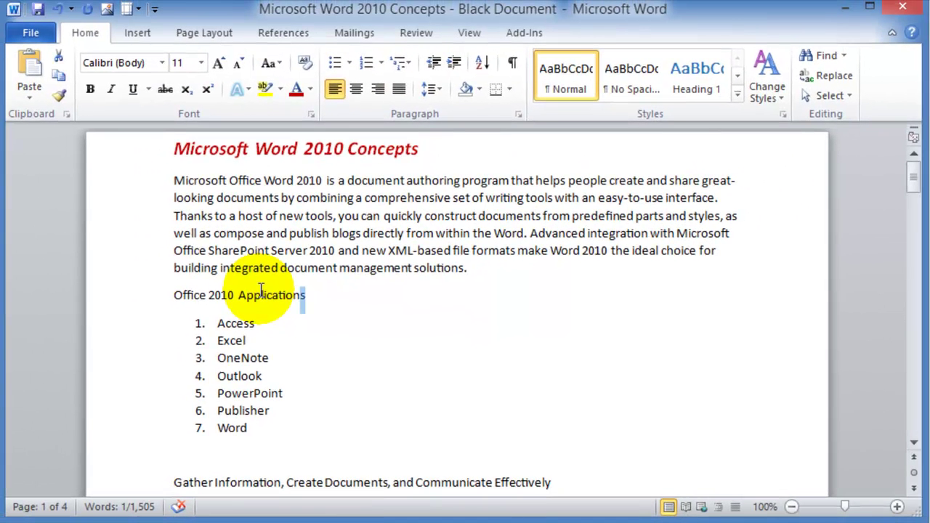
key(shift+Left)
key(shift+Left)
key(shift+Left)
key(shift+Left)
key(shift+Left)
key(shift+Left)
key(shift+Left)
key(shift+Left)
key(shift+Left)
key(shift+Left)
key(shift+Left)
key(shift+Left)
key(shift+Left)
key(shift+Left)
key(shift+Left)
key(shift+Left)
key(shift+Left)
key(shift+Left)
key(shift+Left)
key(shift+Left)
key(shift+Left)
key(shift+Left)
key(shift+Left)
key(shift+Left)
key(shift+Left)
key(shift+Left)
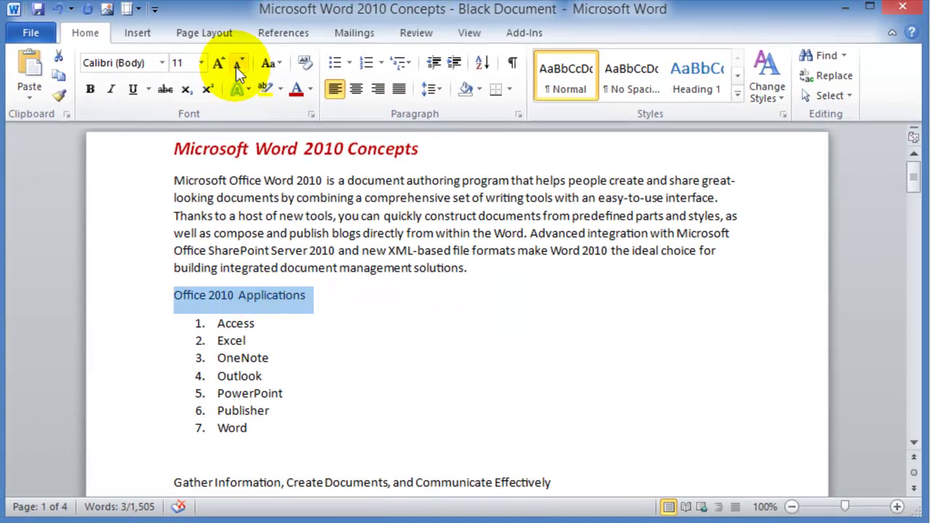
click(310, 90)
click(315, 153)
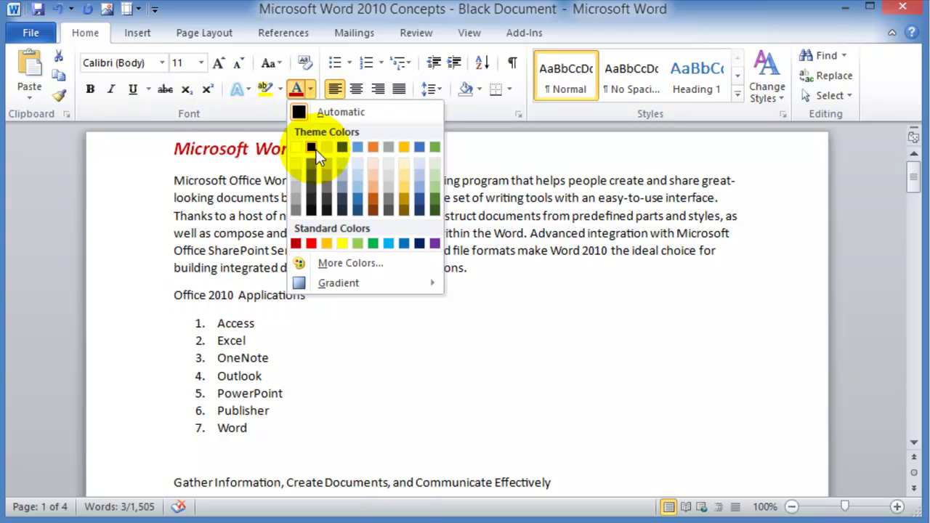
click(308, 245)
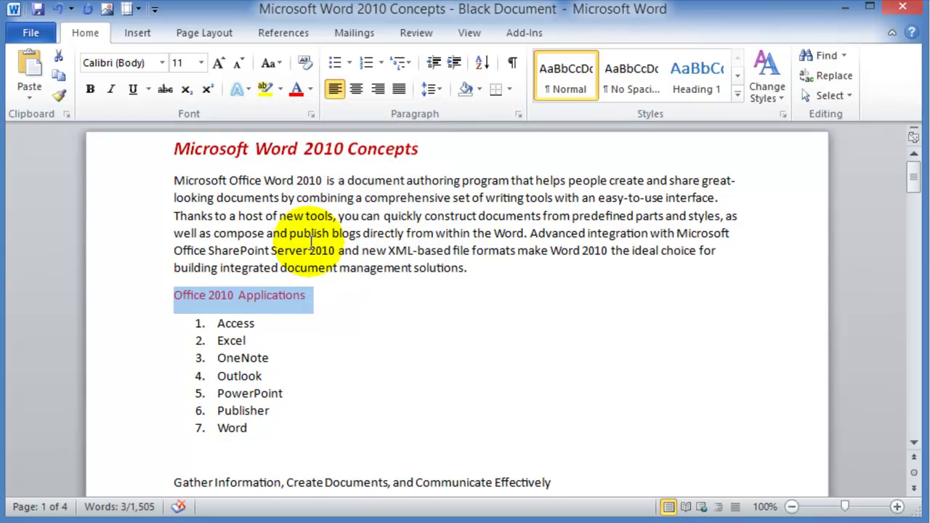
click(242, 269)
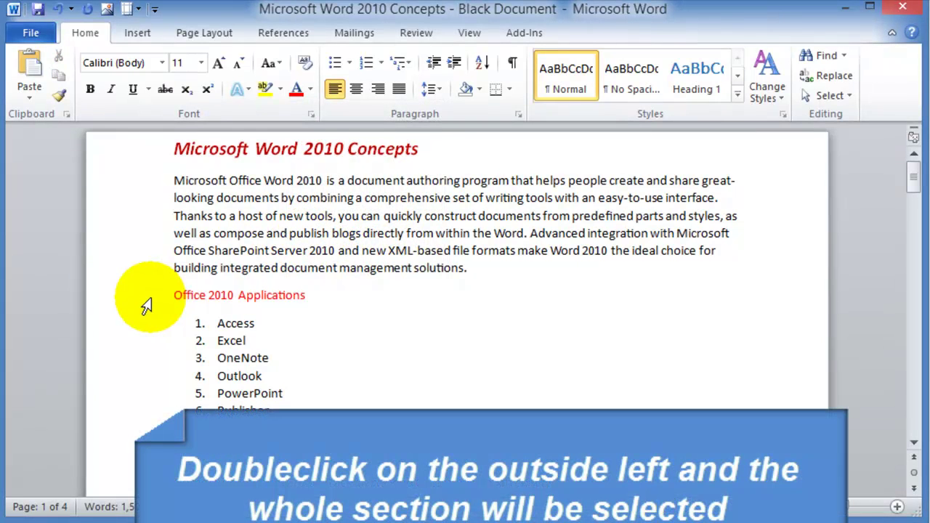
Step: Practise selecting single lines and the whole first paragraph from the left margin
double_click(142, 308)
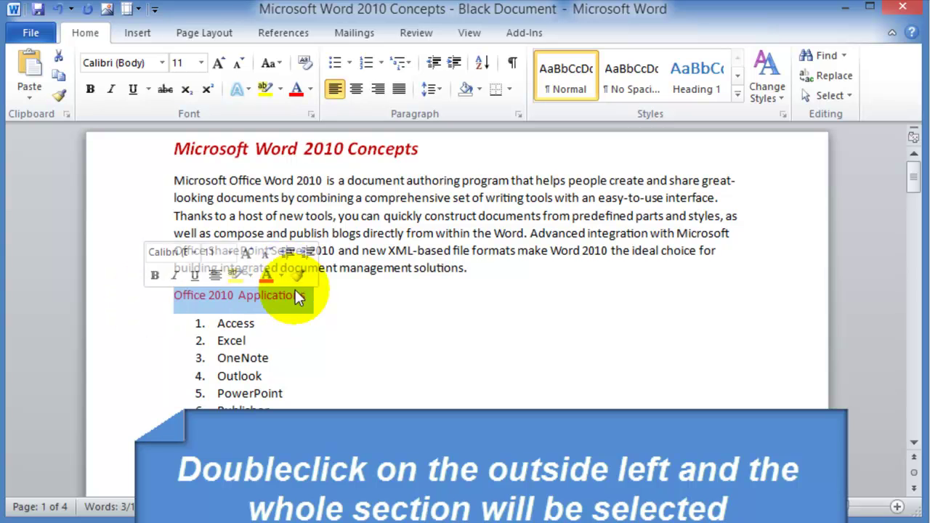
click(146, 194)
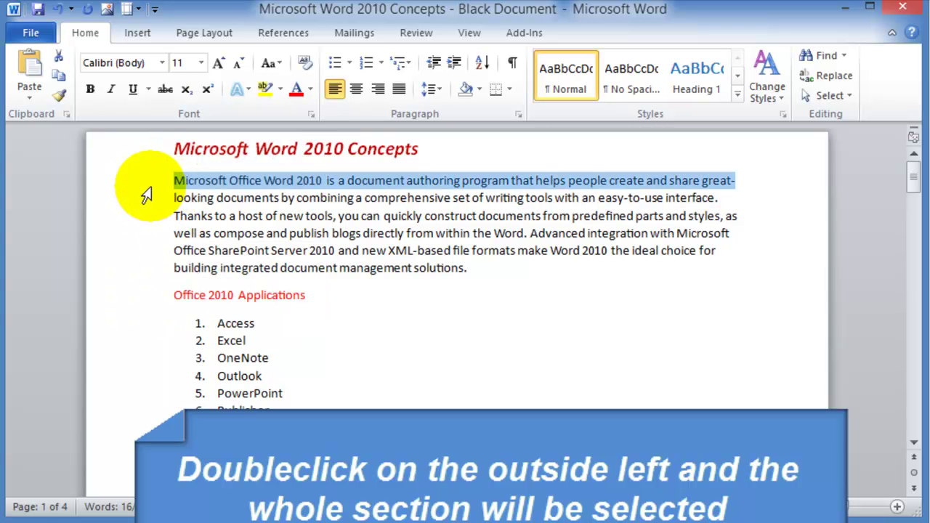
double_click(146, 193)
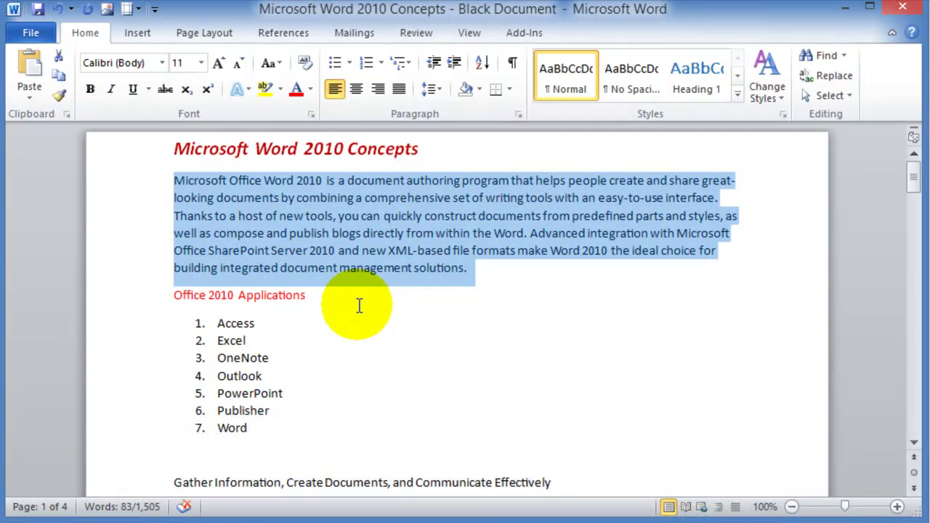
click(133, 215)
click(140, 198)
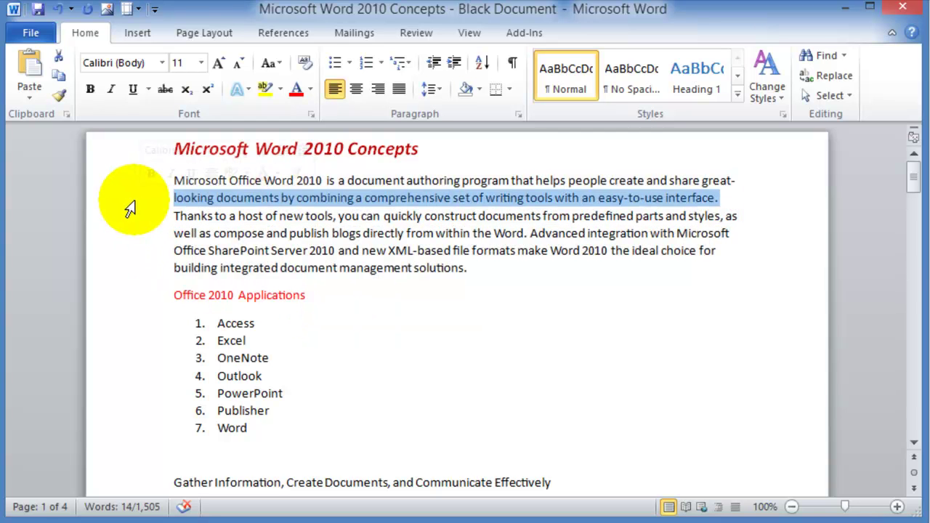
click(135, 295)
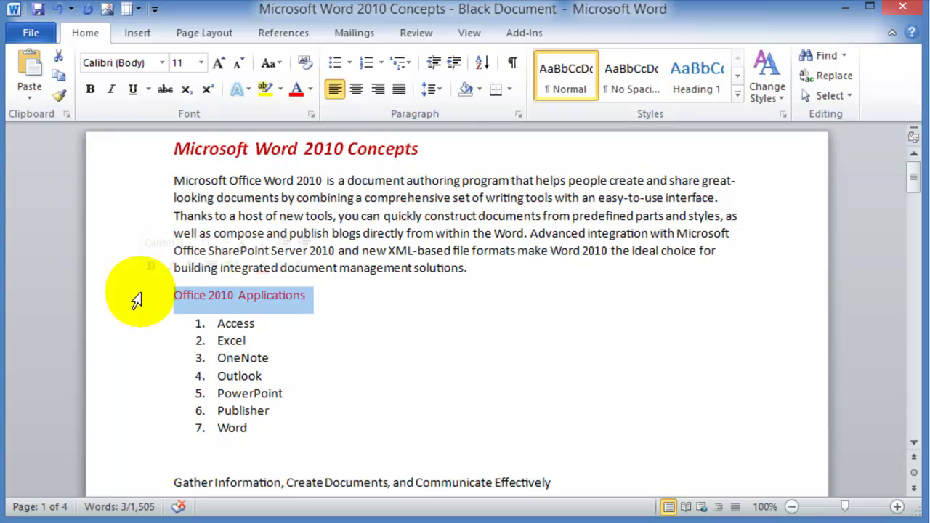
double_click(122, 216)
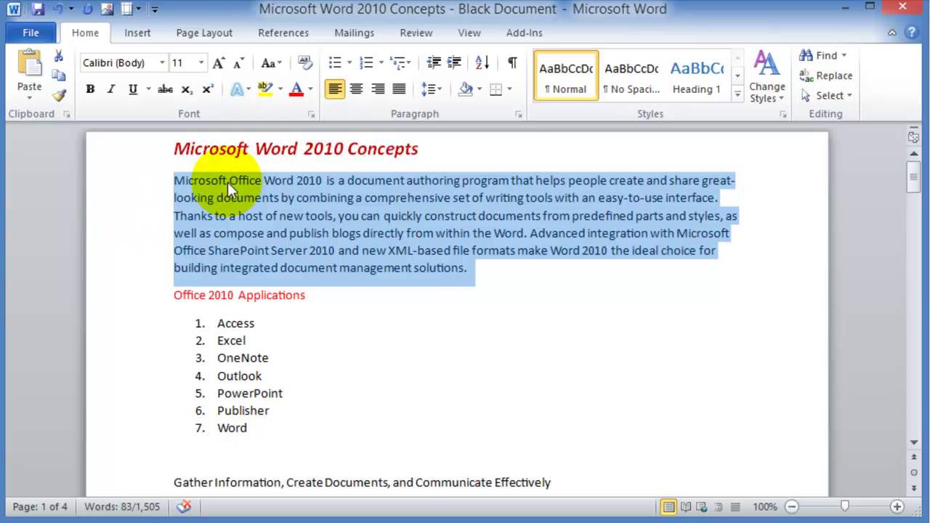
click(258, 449)
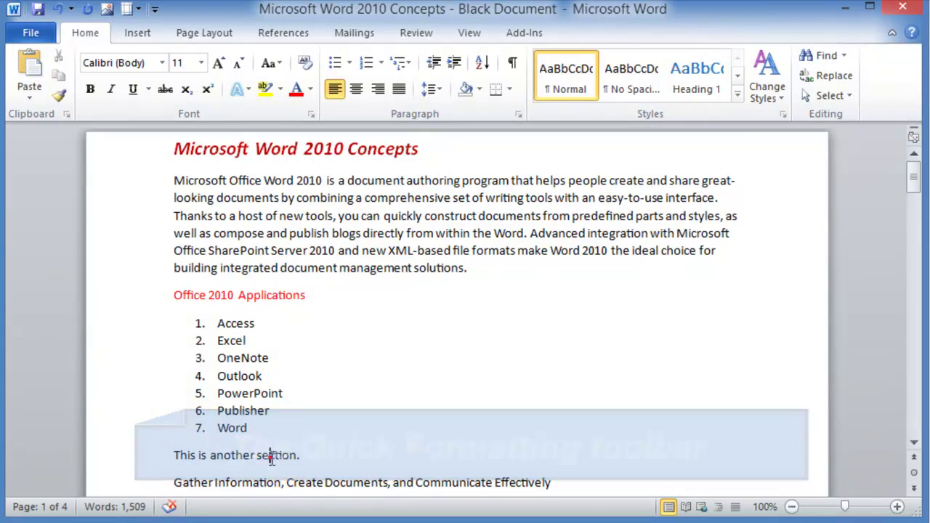
Step: Make the word 'management' near the end of the opening paragraph bold
double_click(269, 455)
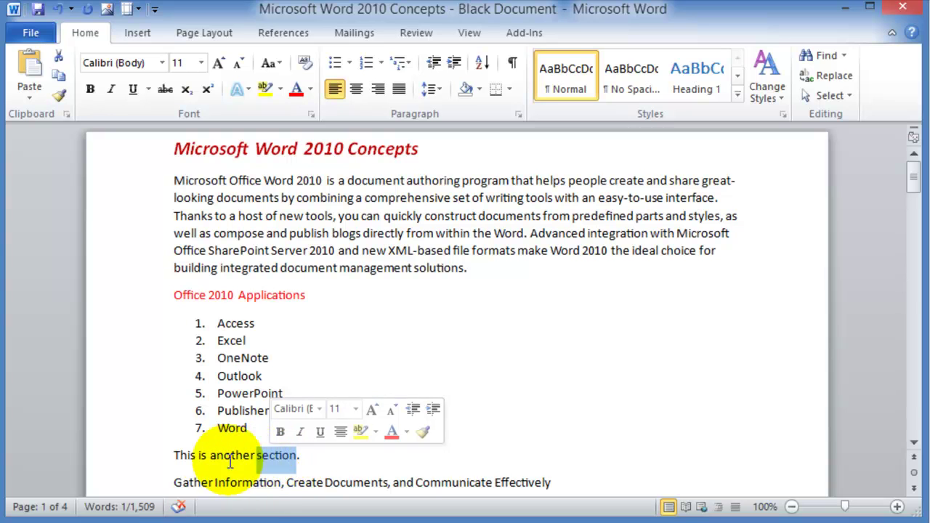
click(421, 485)
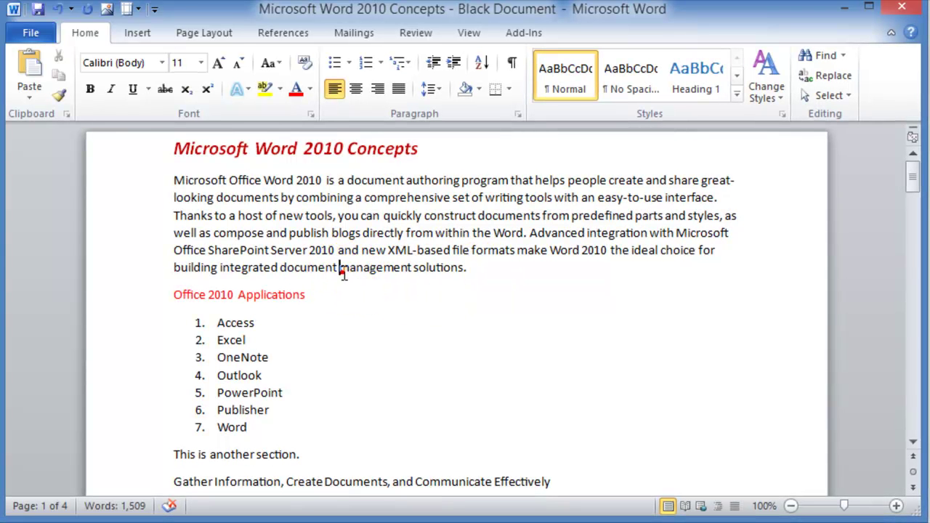
double_click(385, 269)
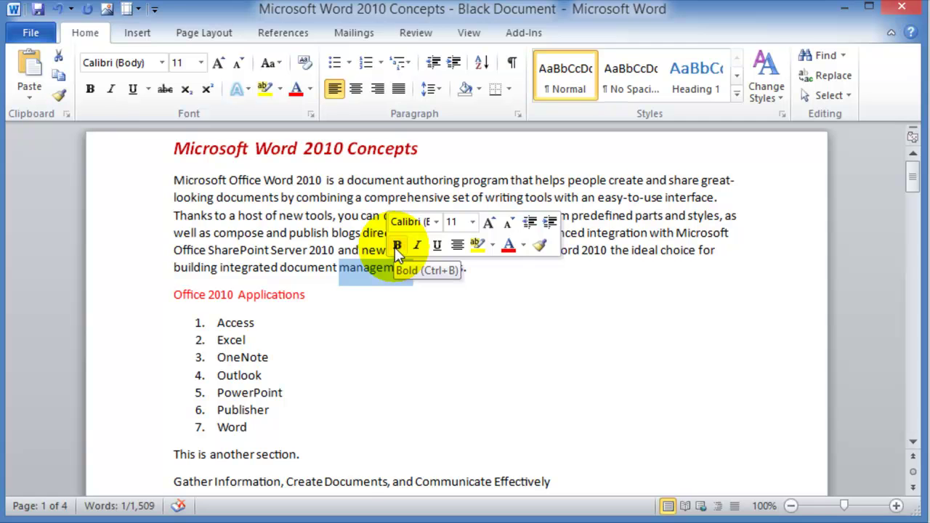
click(396, 247)
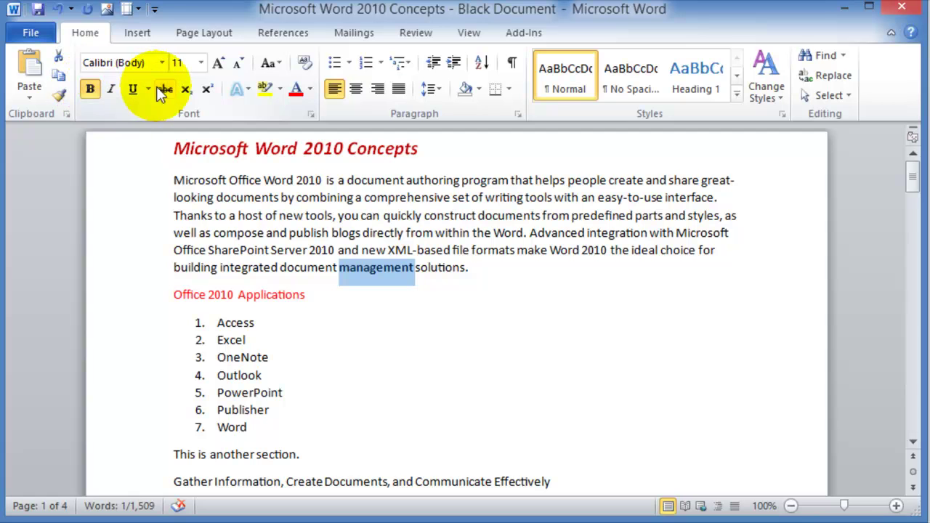
key(ctrl+b)
double_click(439, 268)
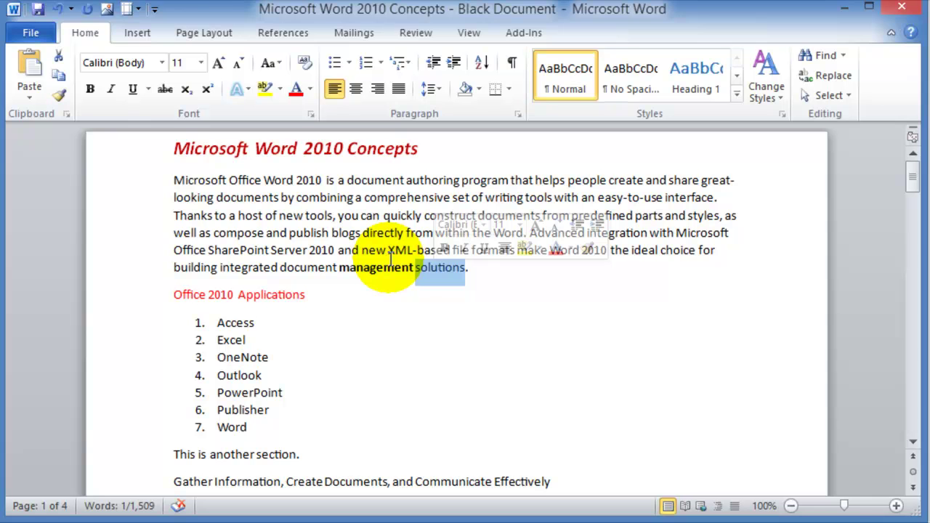
click(221, 197)
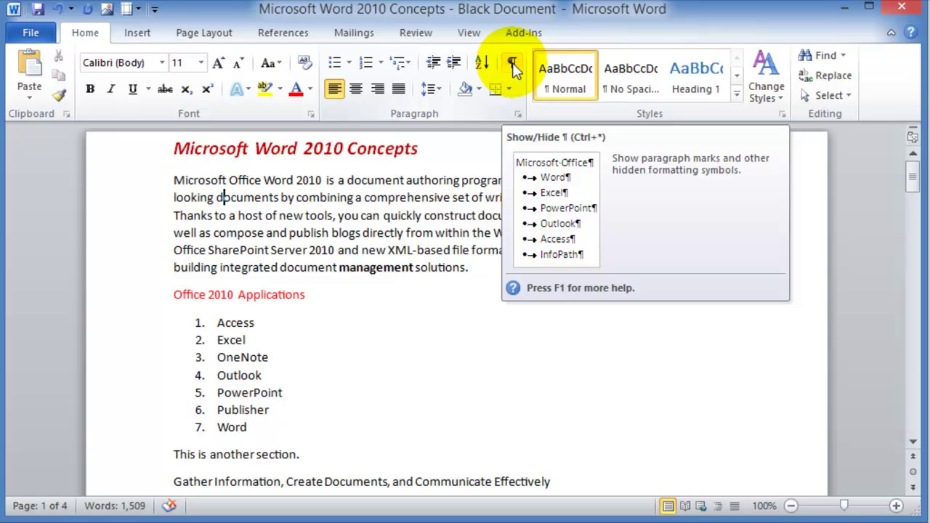
click(513, 66)
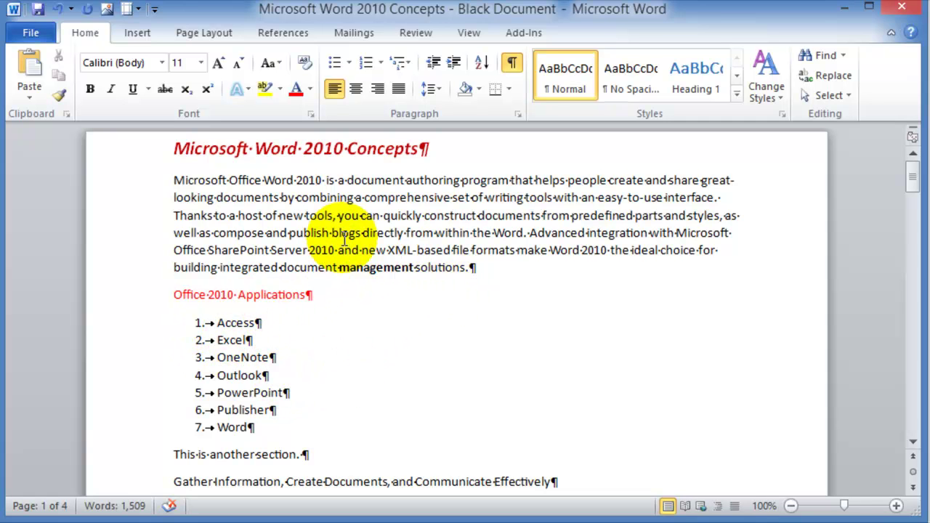
click(328, 181)
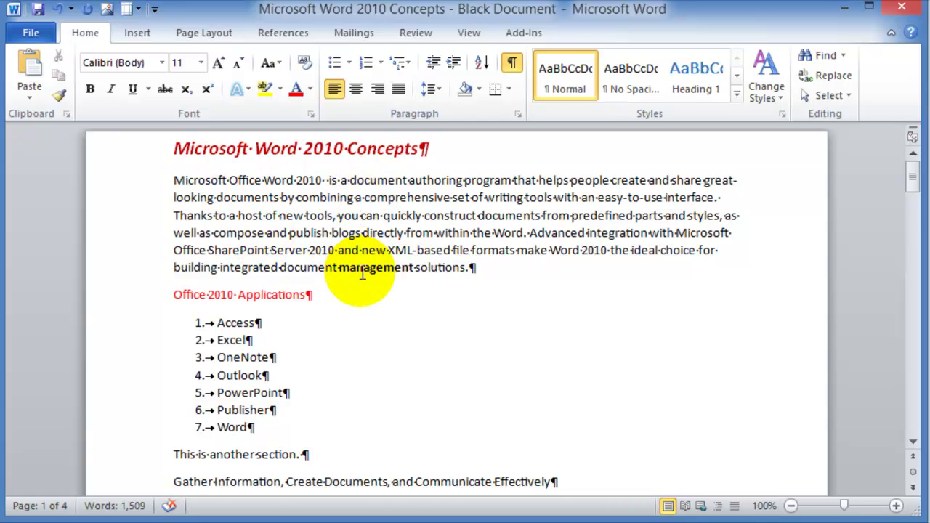
click(514, 64)
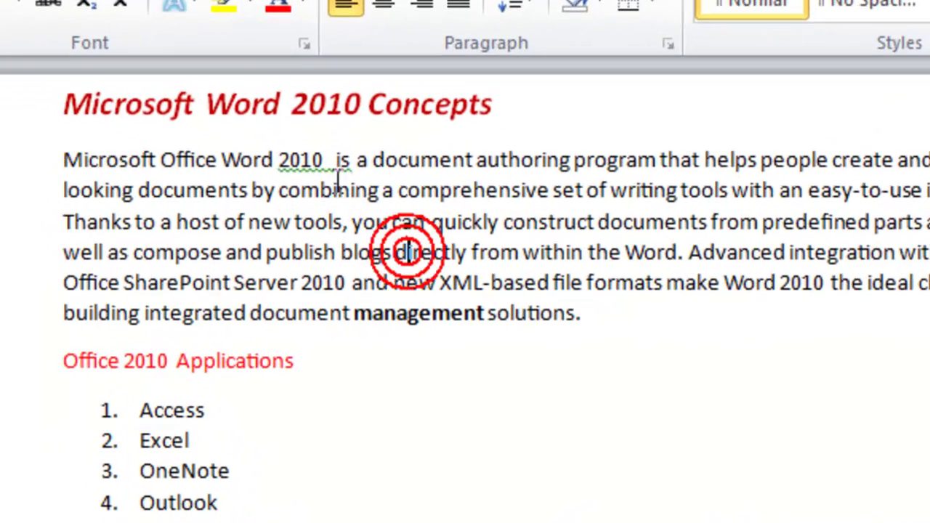
click(323, 181)
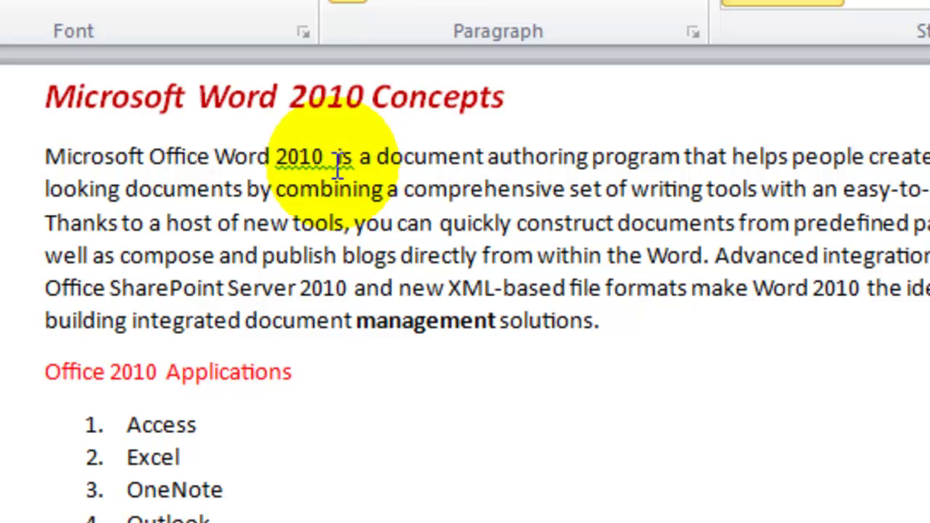
click(678, 288)
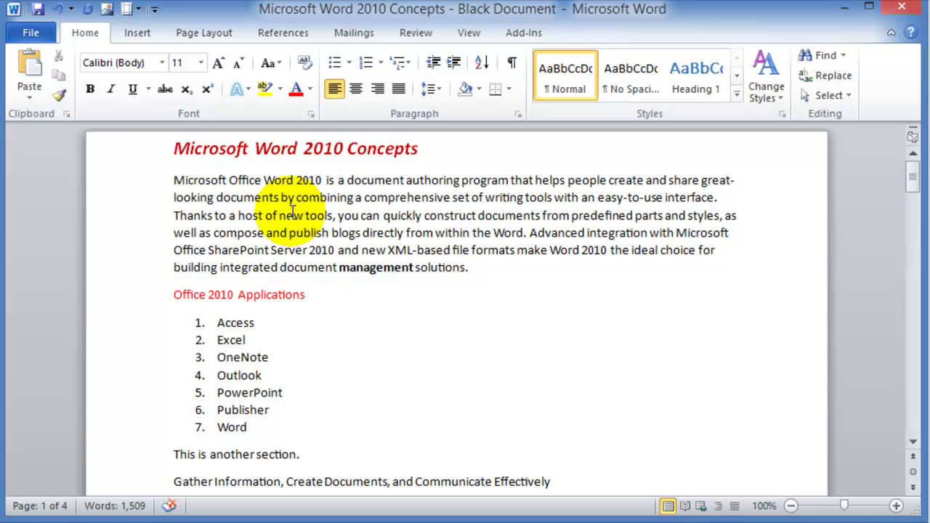
click(200, 197)
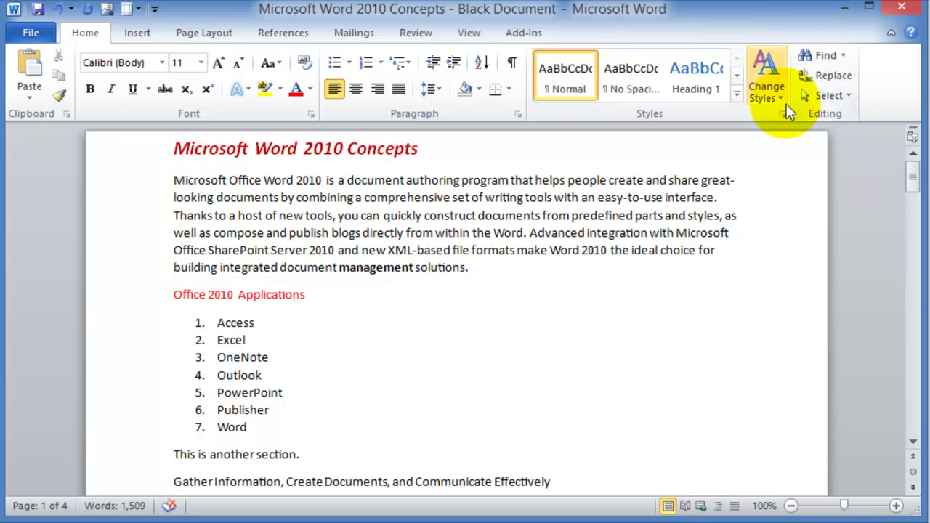
Step: Locate and select the 2010 in the first paragraph
click(175, 181)
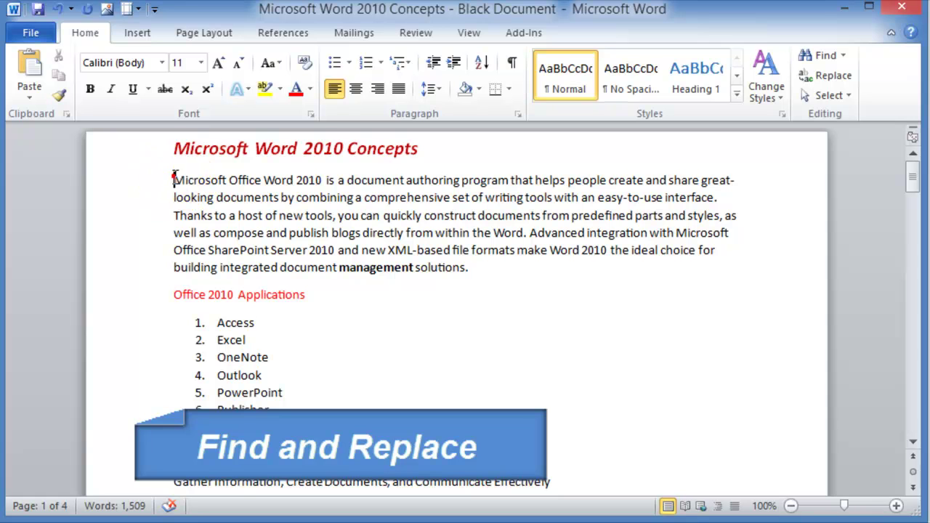
click(322, 180)
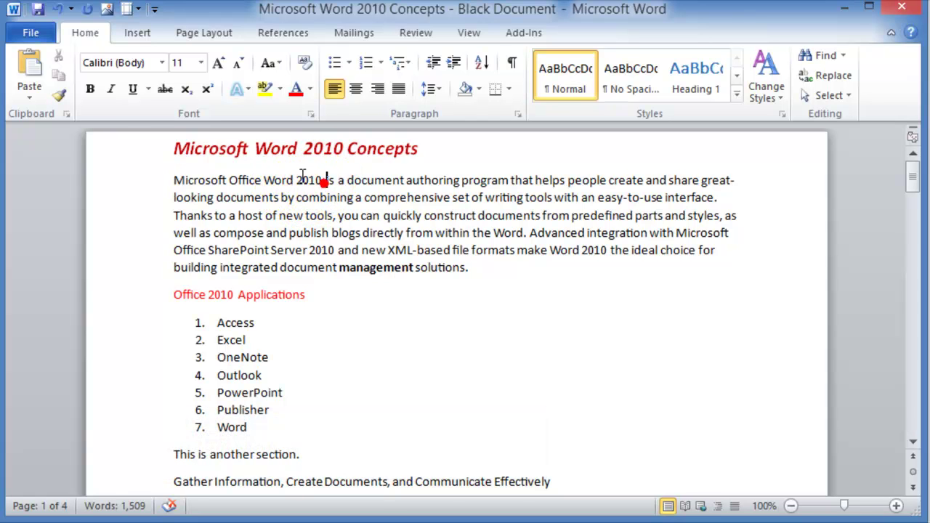
double_click(309, 180)
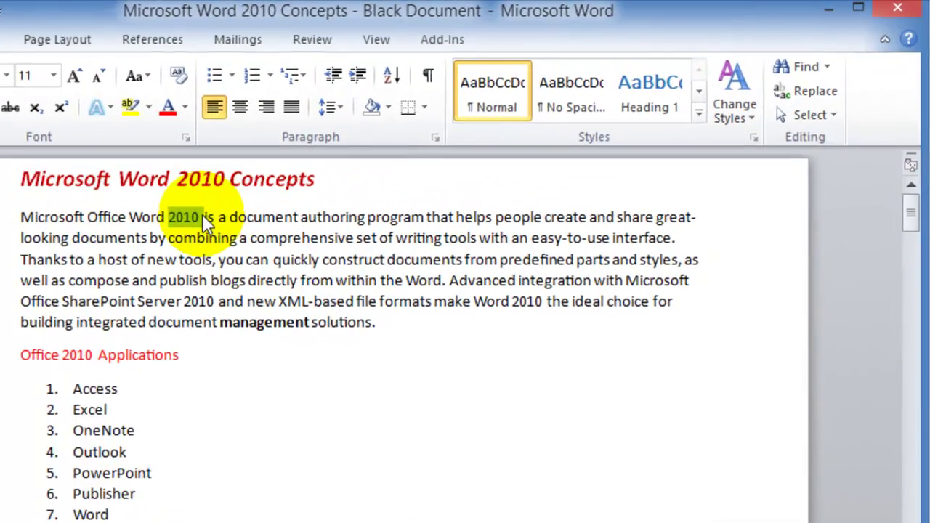
click(322, 181)
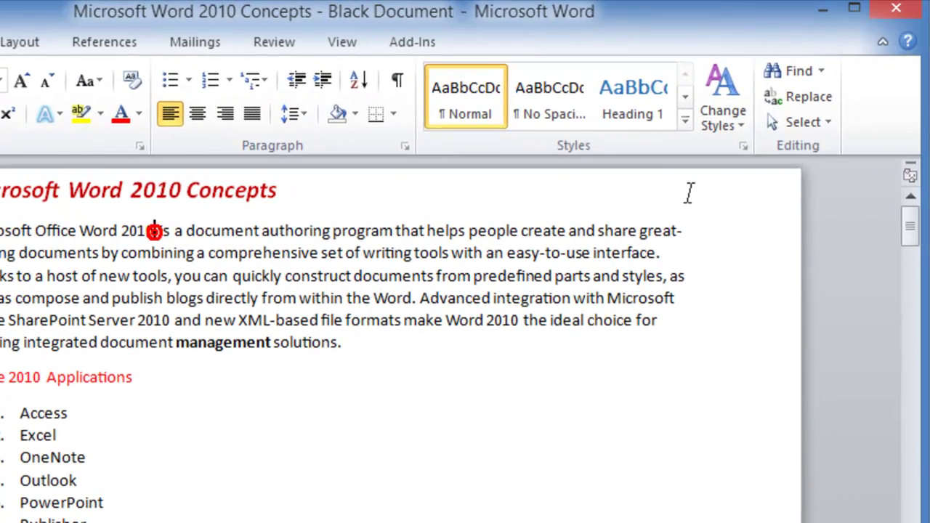
Step: In Find and Replace, search for 2010 and enter the replacement text
click(805, 97)
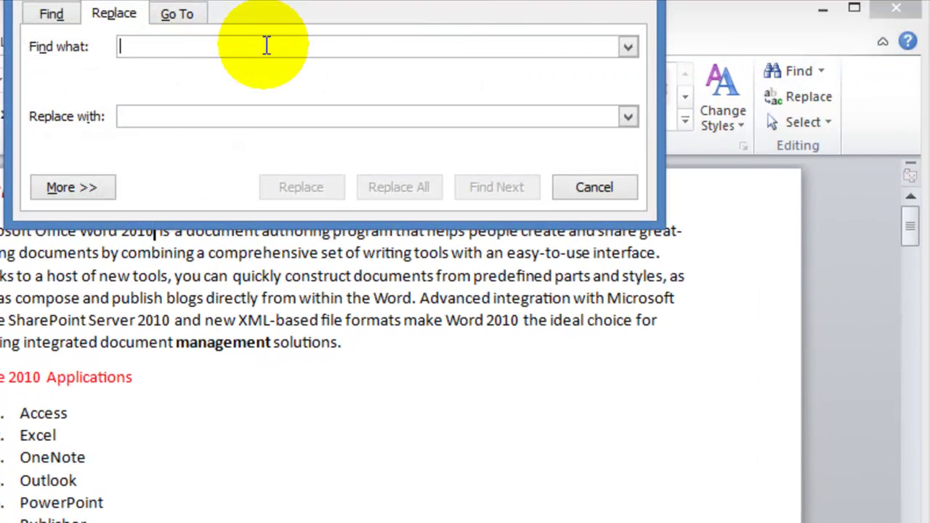
text(2)
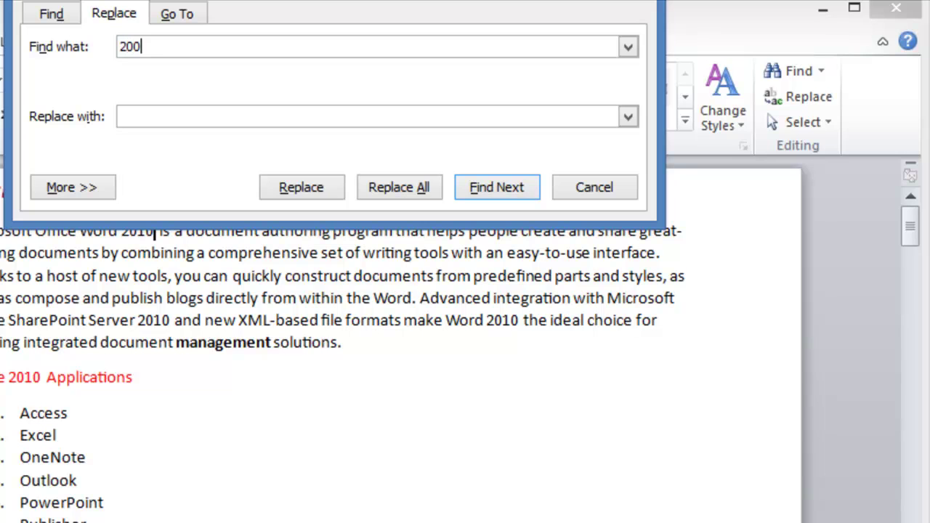
text(010)
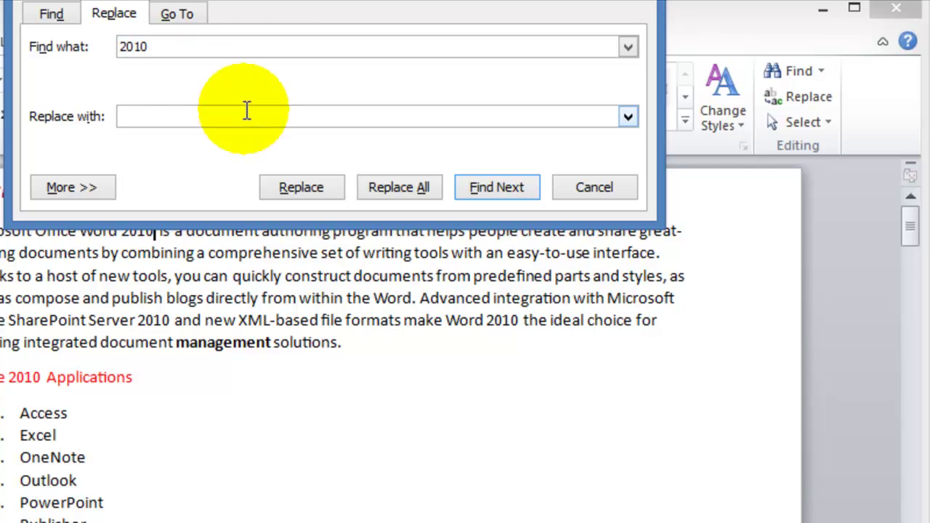
click(181, 116)
text(1)
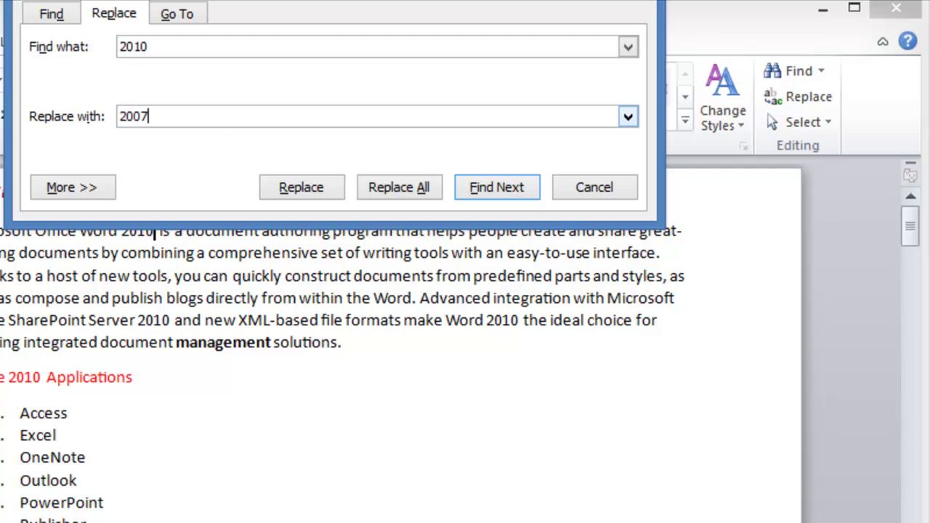
Step: Replace the first 2010, then Replace All, changing all 25 occurrences to 2007
click(319, 188)
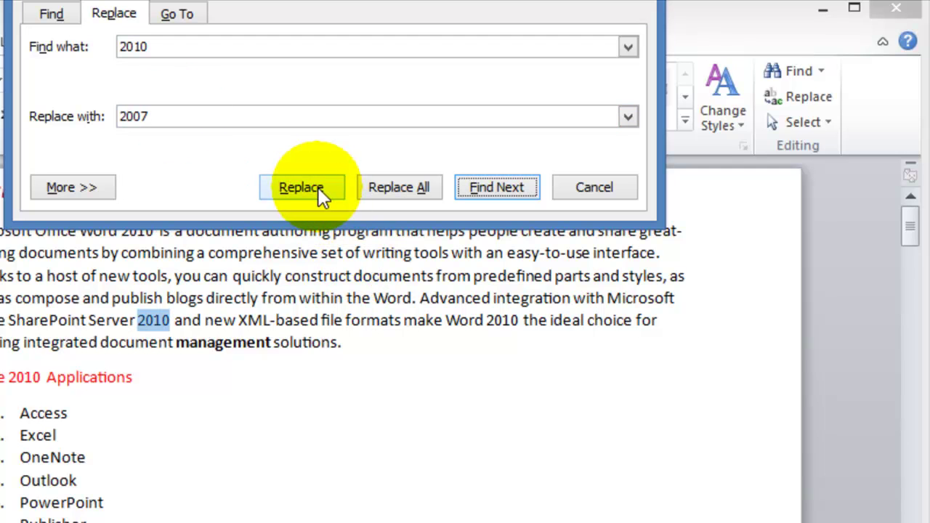
click(318, 187)
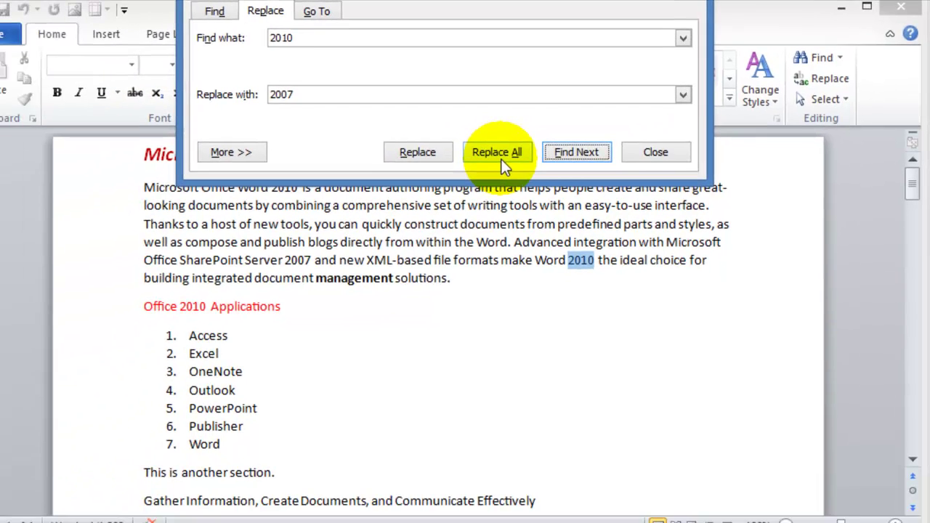
click(420, 188)
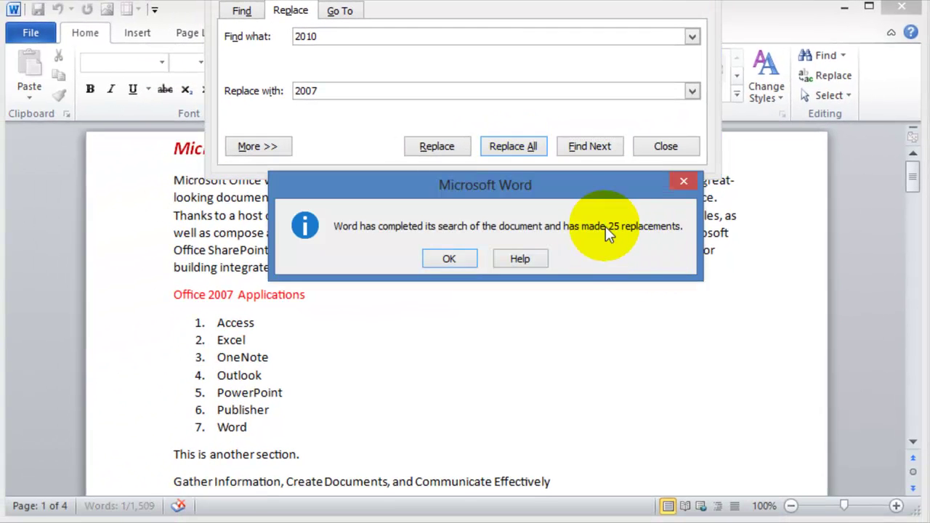
click(449, 259)
click(642, 146)
click(392, 418)
scroll(407, 407, up, 2)
click(611, 246)
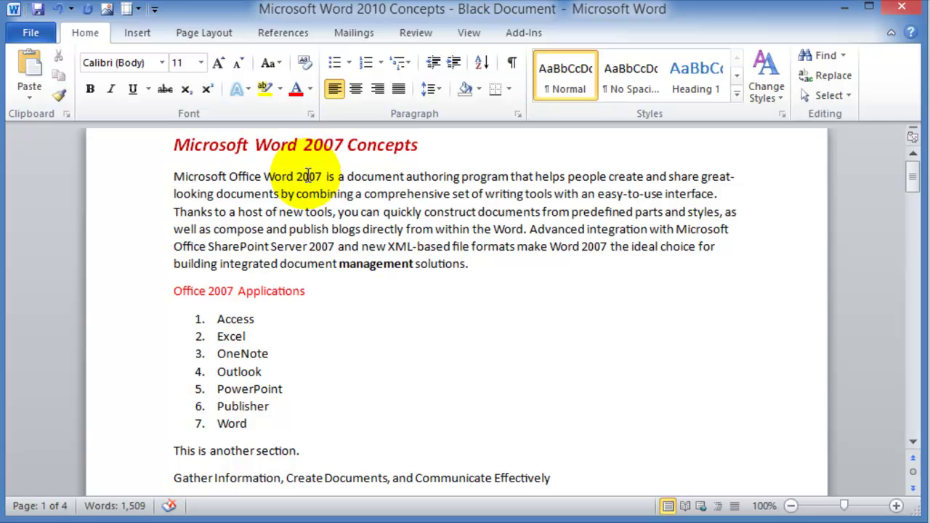
Step: Undo the Replace All so the title reads 'Microsoft Word 2010 Concepts' again
click(308, 176)
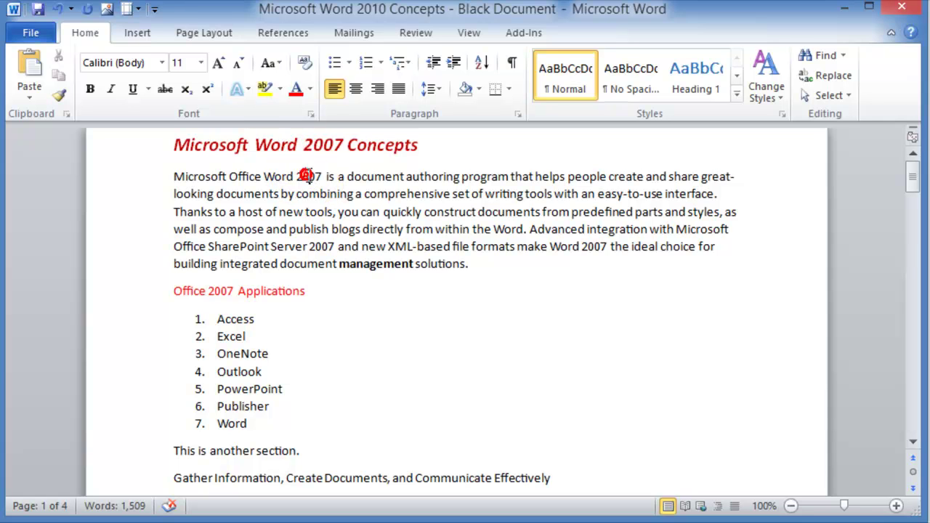
click(58, 11)
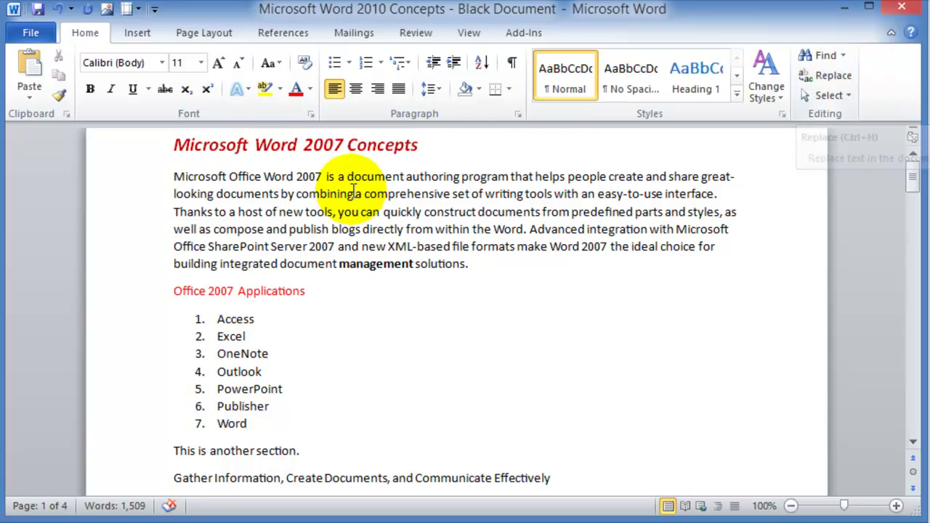
click(87, 9)
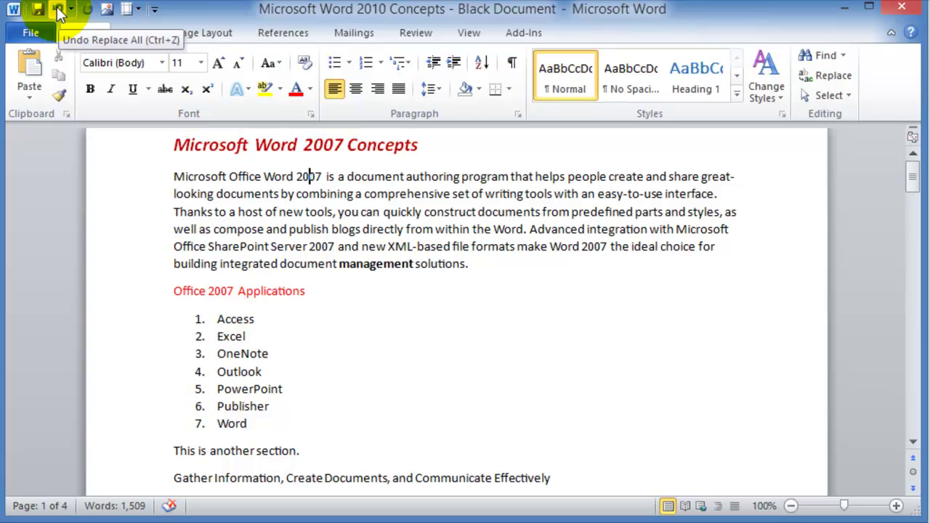
click(58, 11)
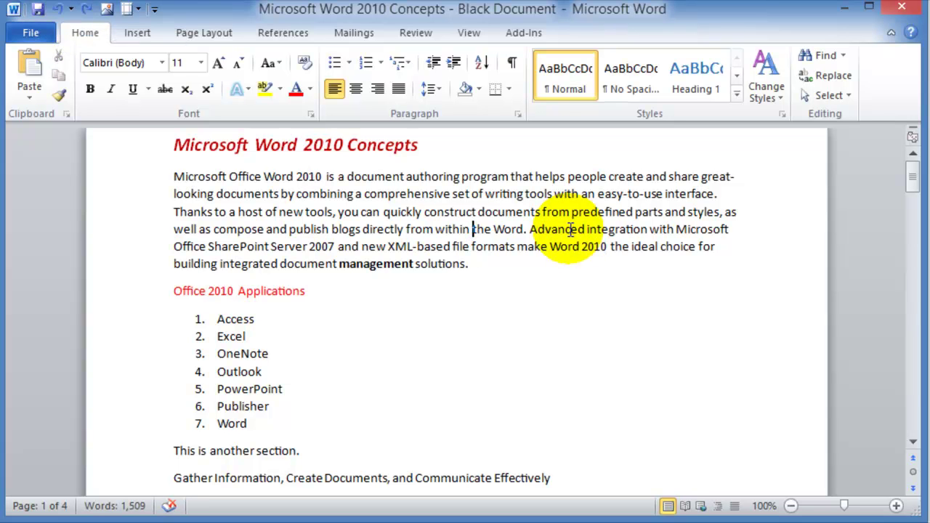
scroll(381, 255, down, 5)
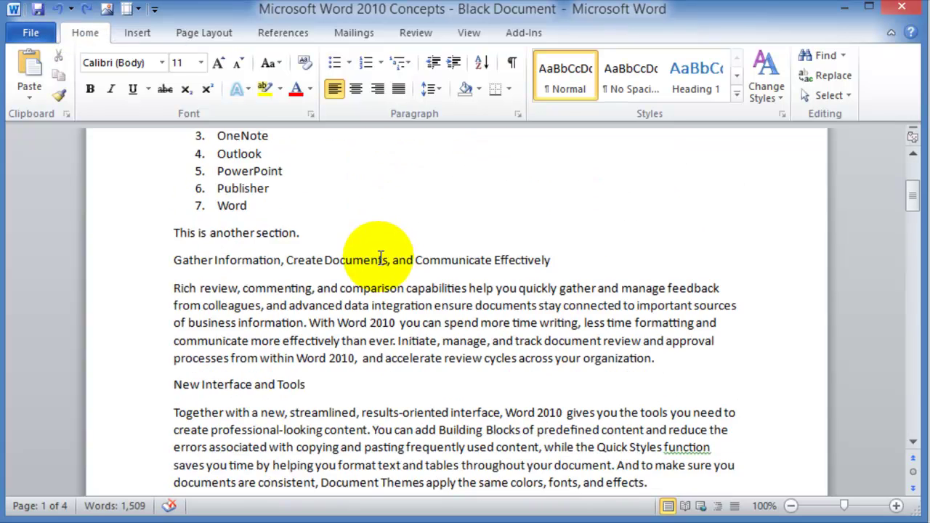